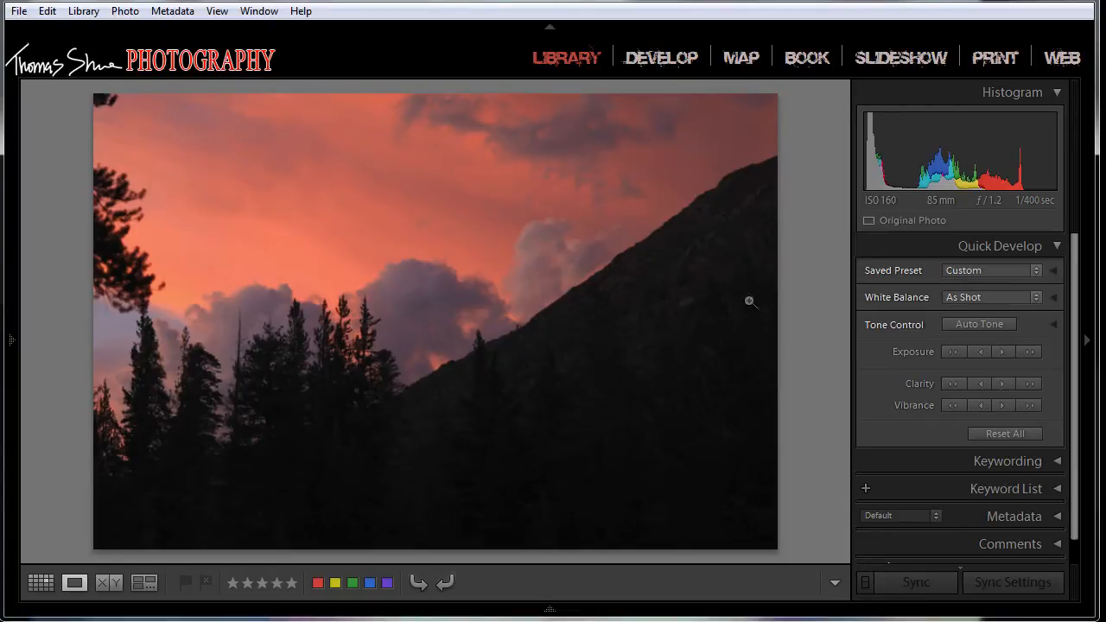
- Try brightening the sunset photo's exposure to +0.91 in the Develop module, and reset the exposure
click(665, 55)
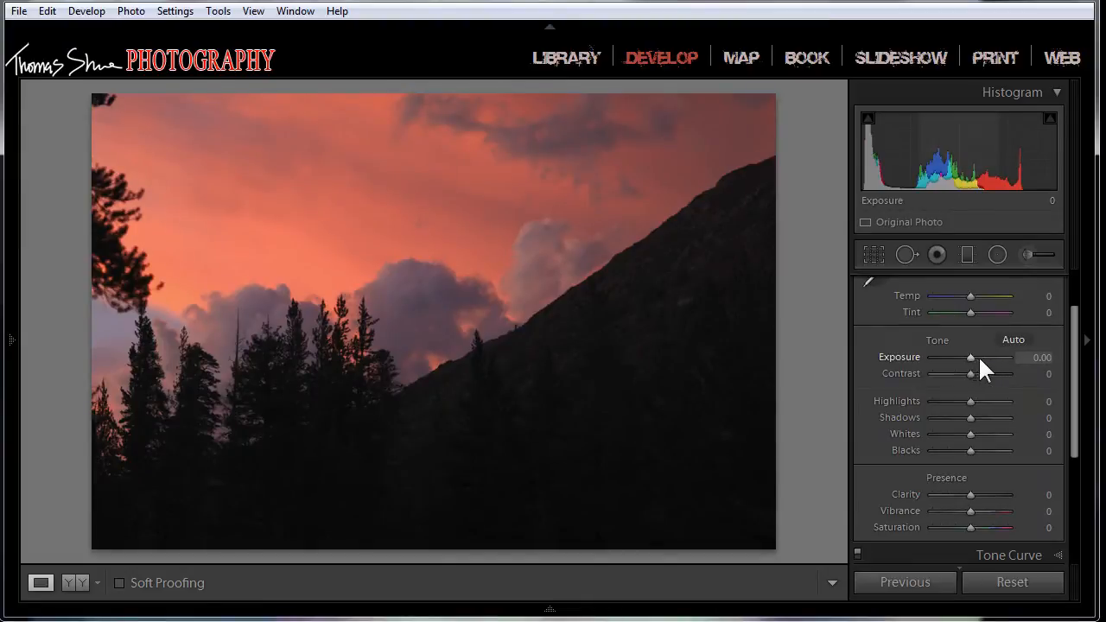
mouse_move(980, 356)
mouse_down()
mouse_move(1010, 357)
mouse_move(962, 355)
mouse_up()
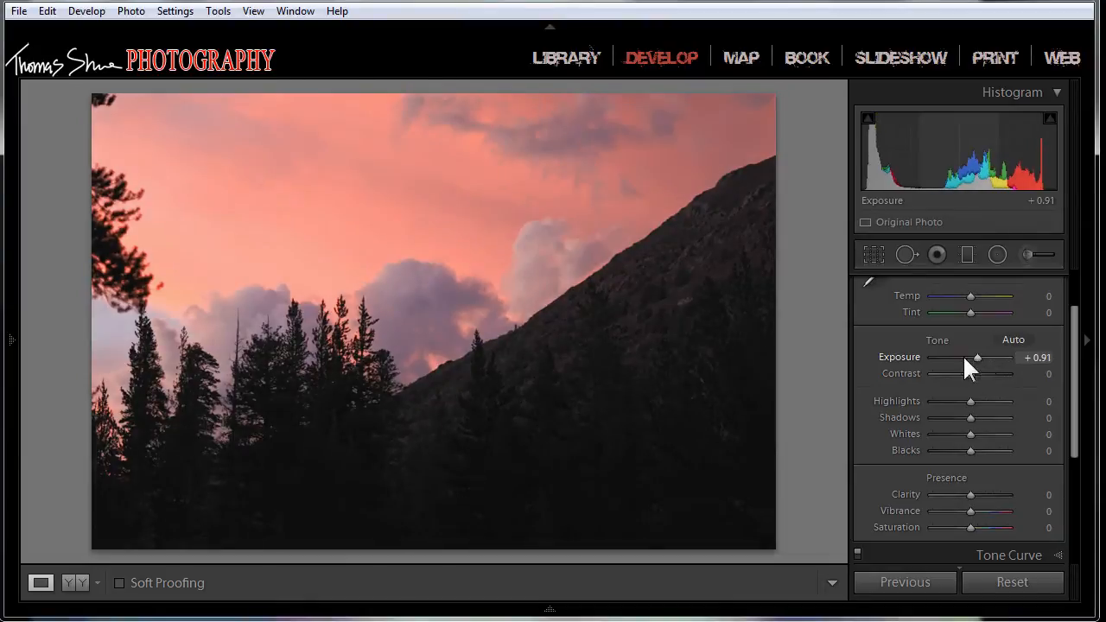
double_click(904, 357)
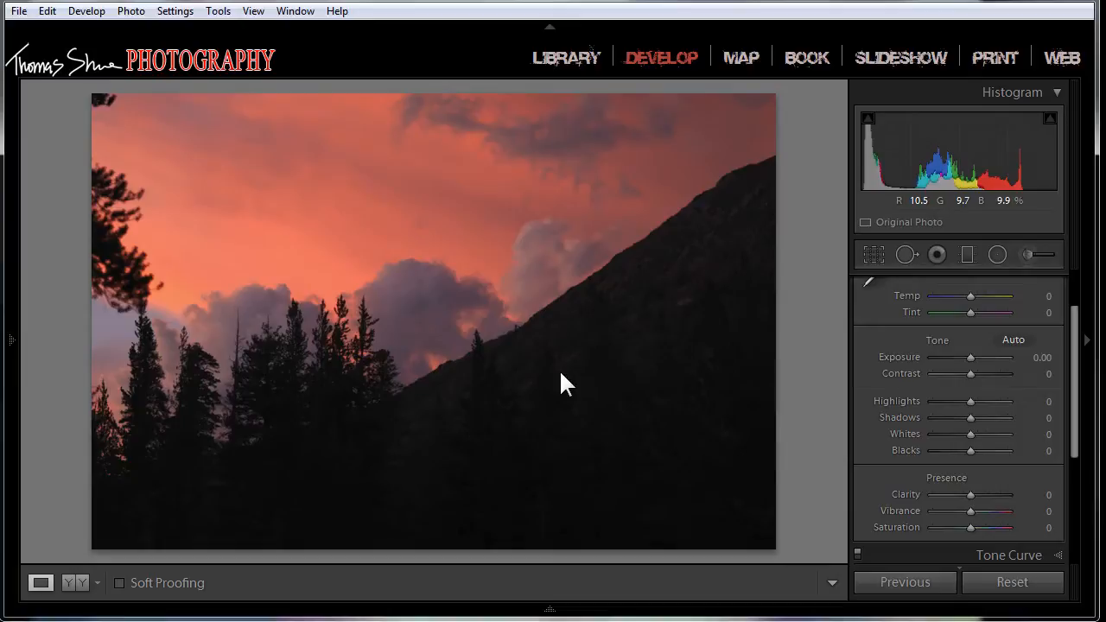
- Open the sunset photo from Lightroom as a Smart Object in Photoshop
right_click(266, 199)
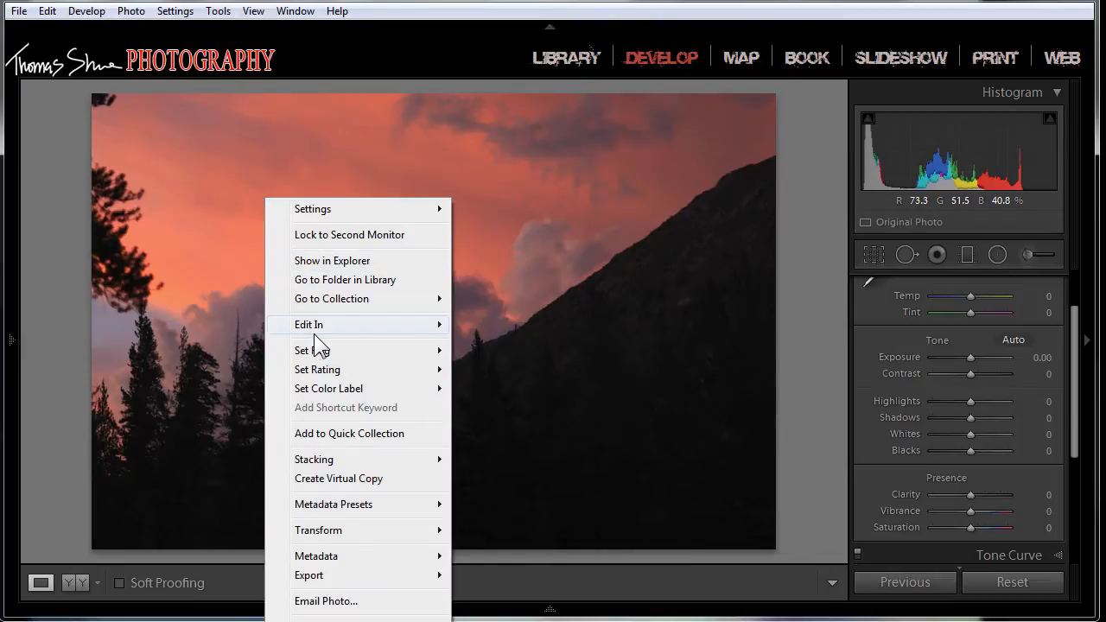
mouse_move(334, 331)
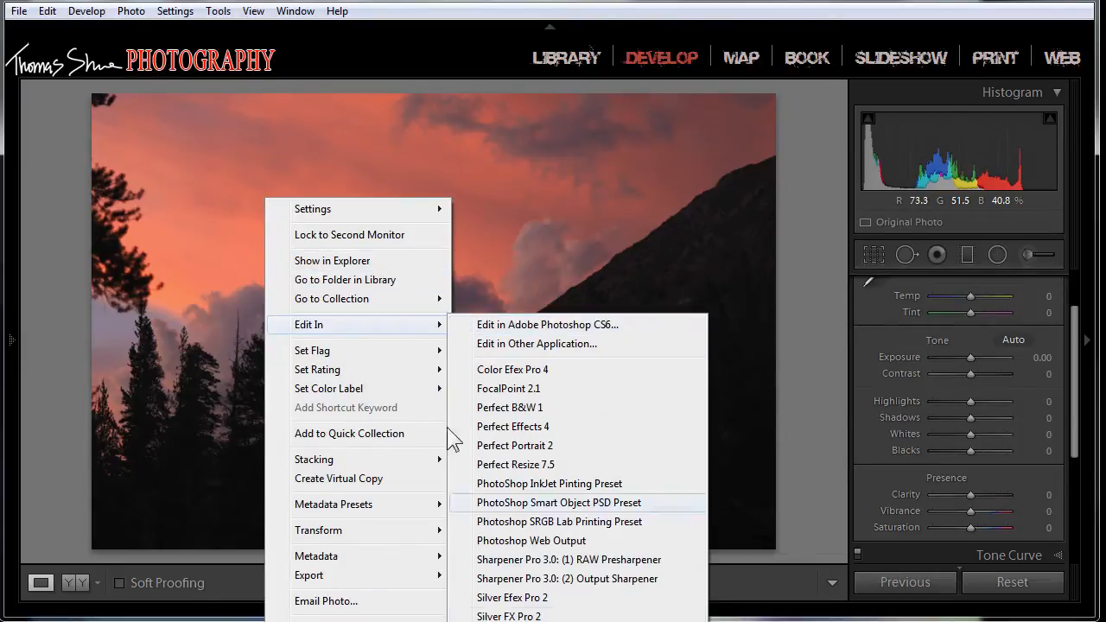
click(249, 97)
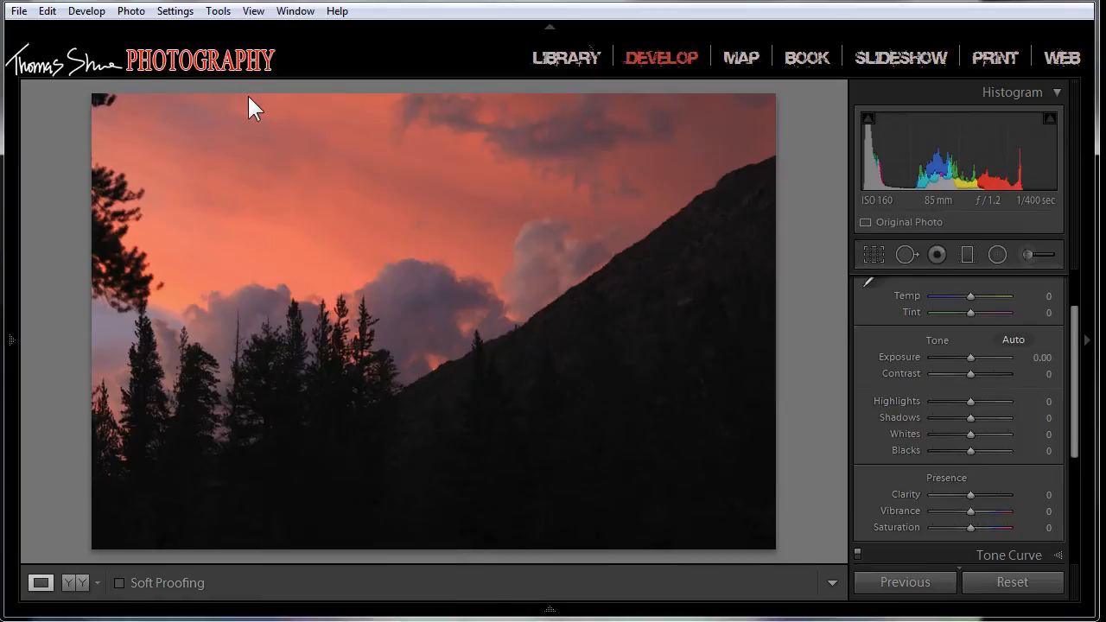
right_click(249, 97)
mouse_move(323, 224)
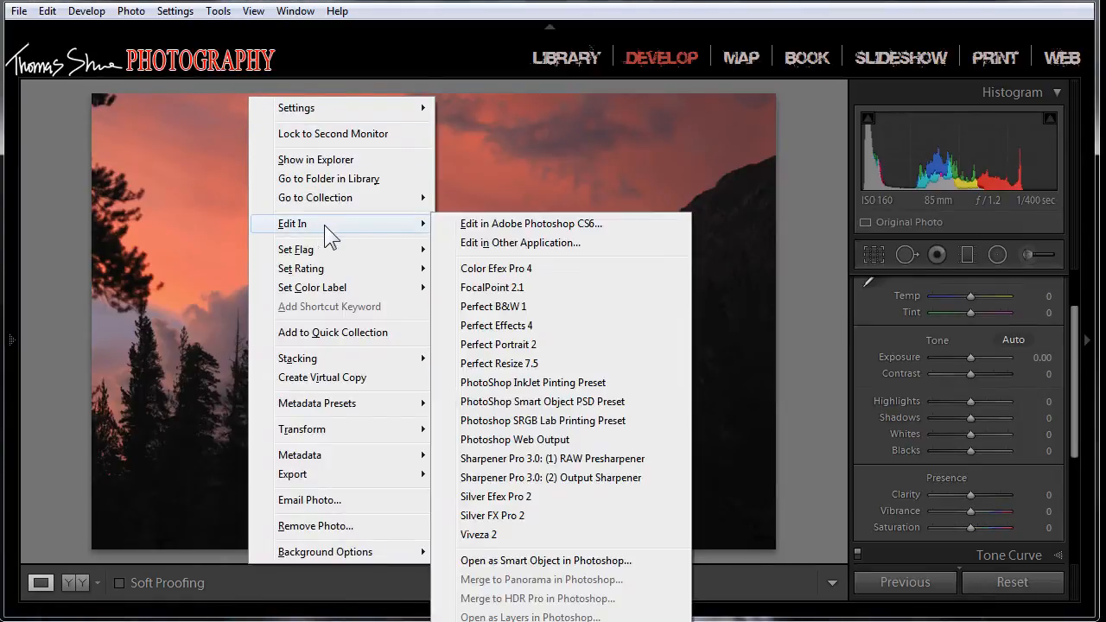
click(529, 560)
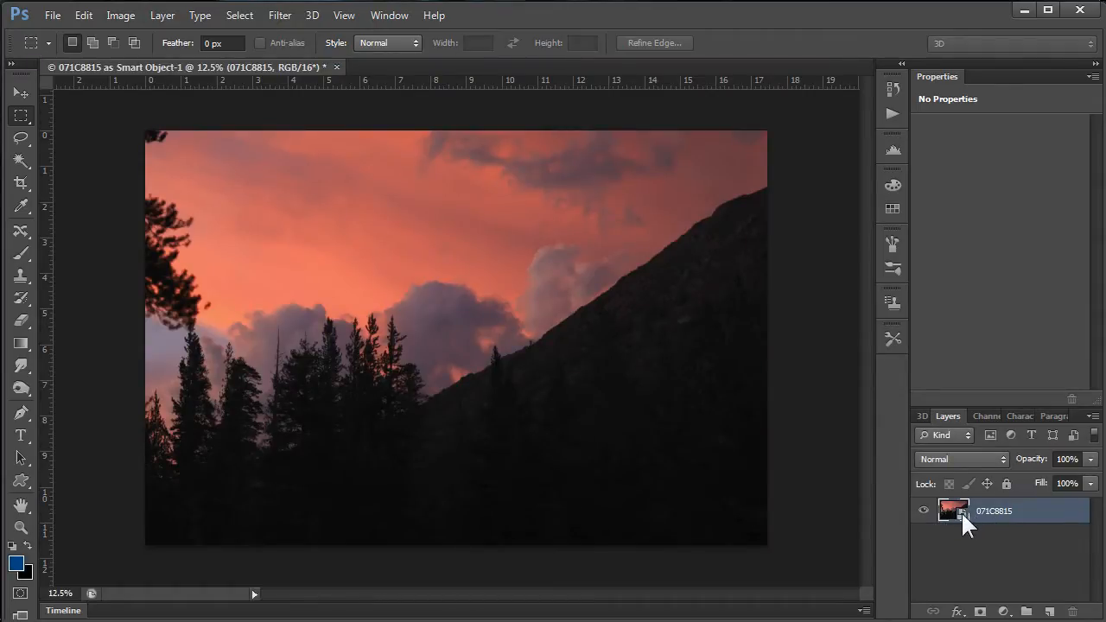
- Edit the smart object in Camera Raw, setting blacks and shadows to +44, exposure to +1.20 and vibrance to +29
double_click(957, 512)
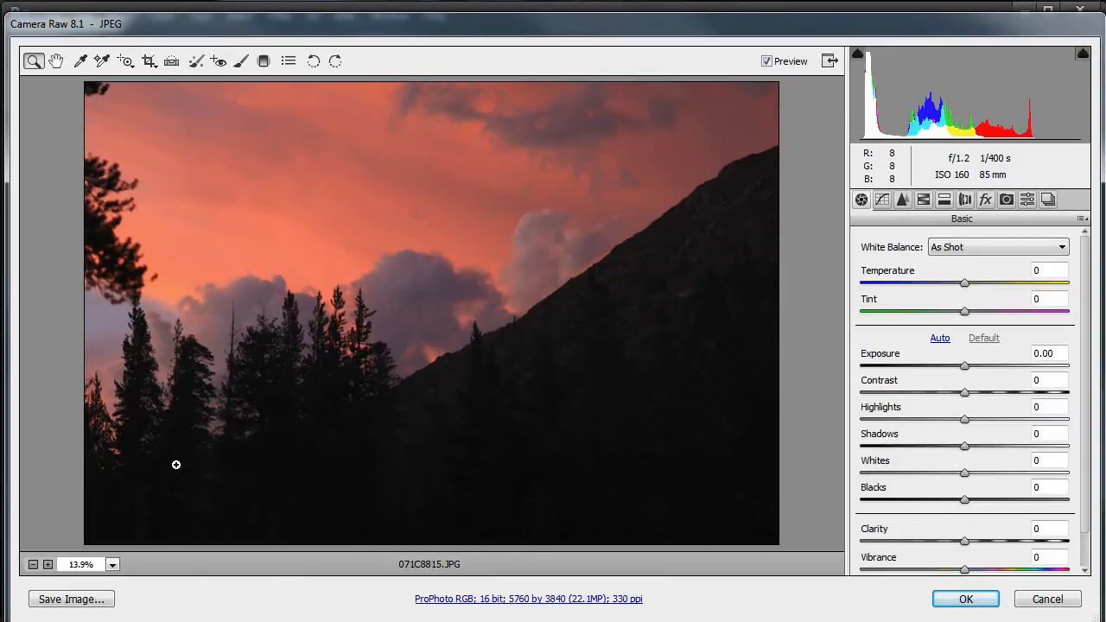
drag(964, 500, 1010, 500)
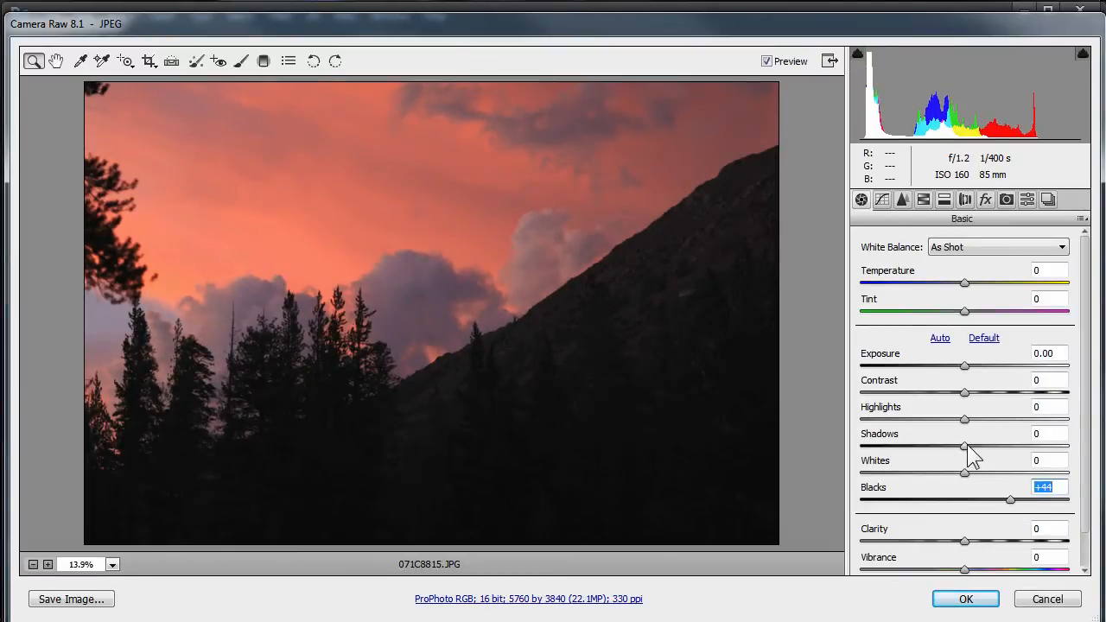
drag(967, 444, 1014, 444)
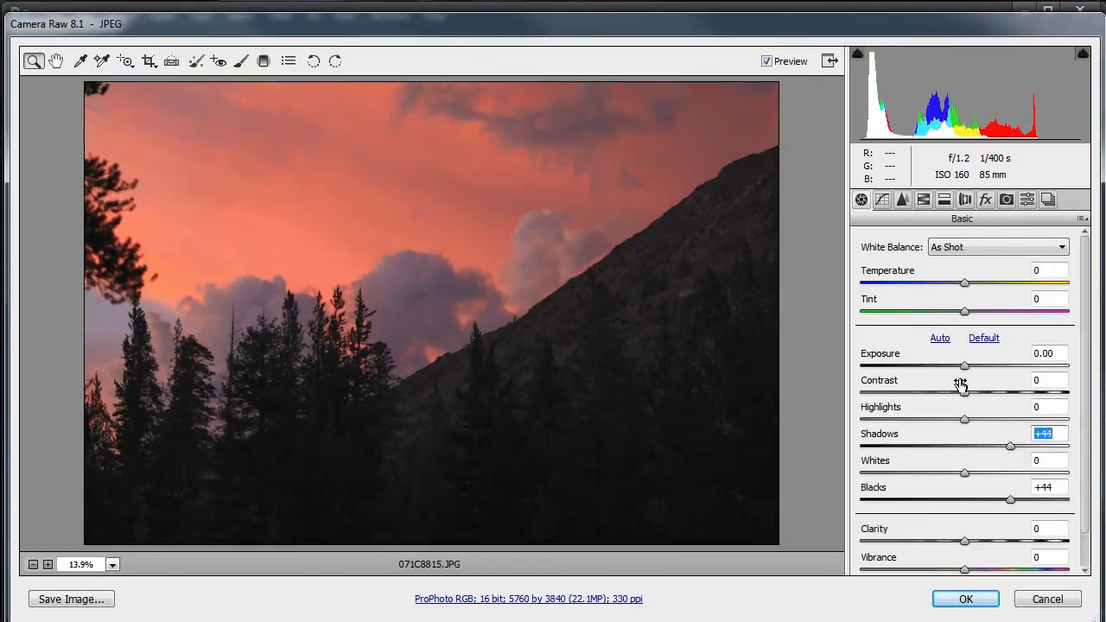
drag(965, 366, 990, 365)
drag(963, 570, 994, 570)
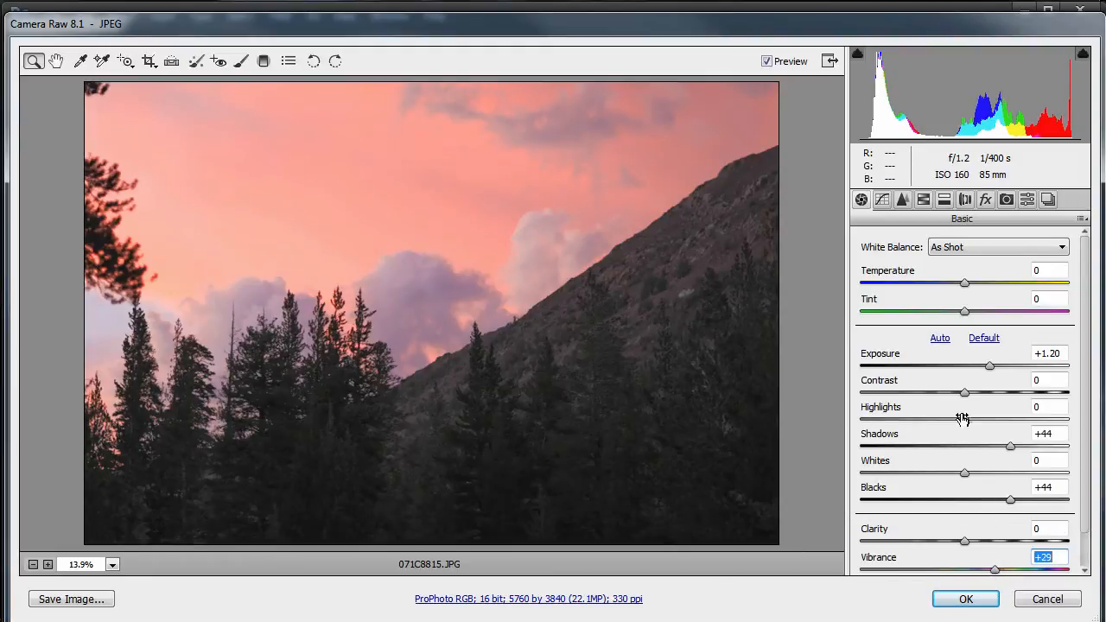
- Try a contrast of +8 and reset it to 0, set the exposure to +1.55, and apply the Camera Raw edits
mouse_move(965, 394)
mouse_down()
mouse_move(987, 395)
mouse_move(973, 393)
mouse_up()
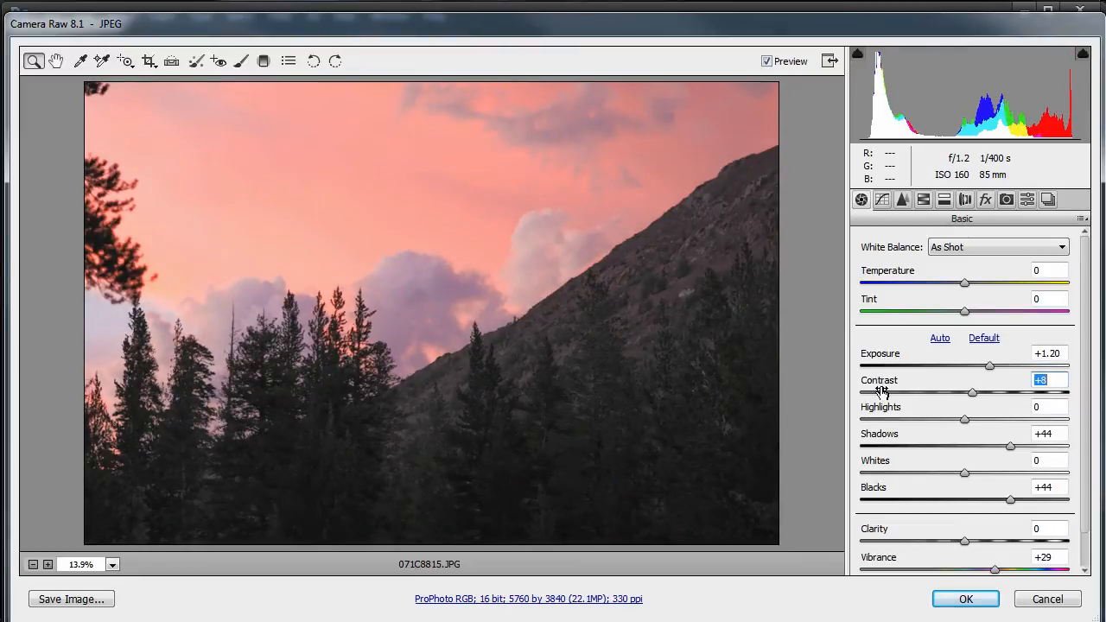
double_click(971, 388)
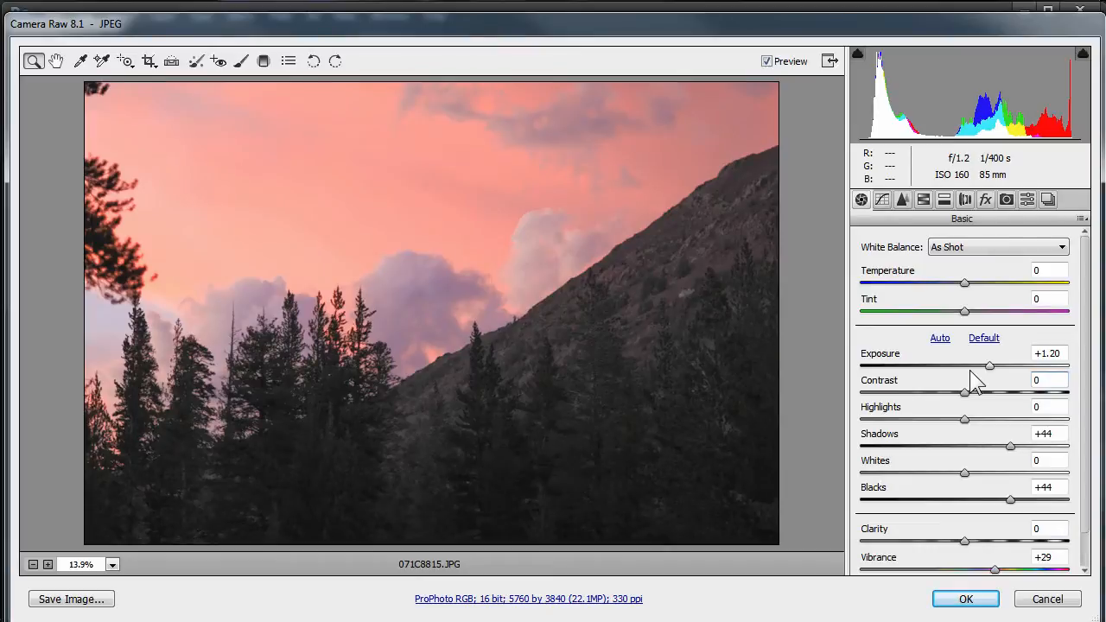
click(989, 367)
drag(989, 366, 996, 366)
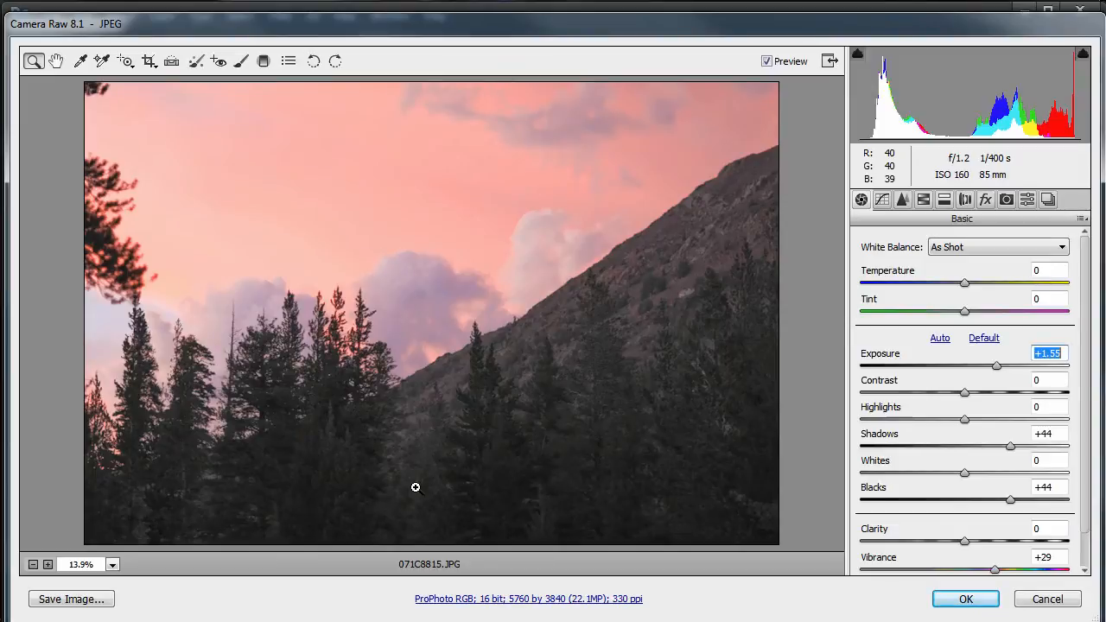
click(987, 607)
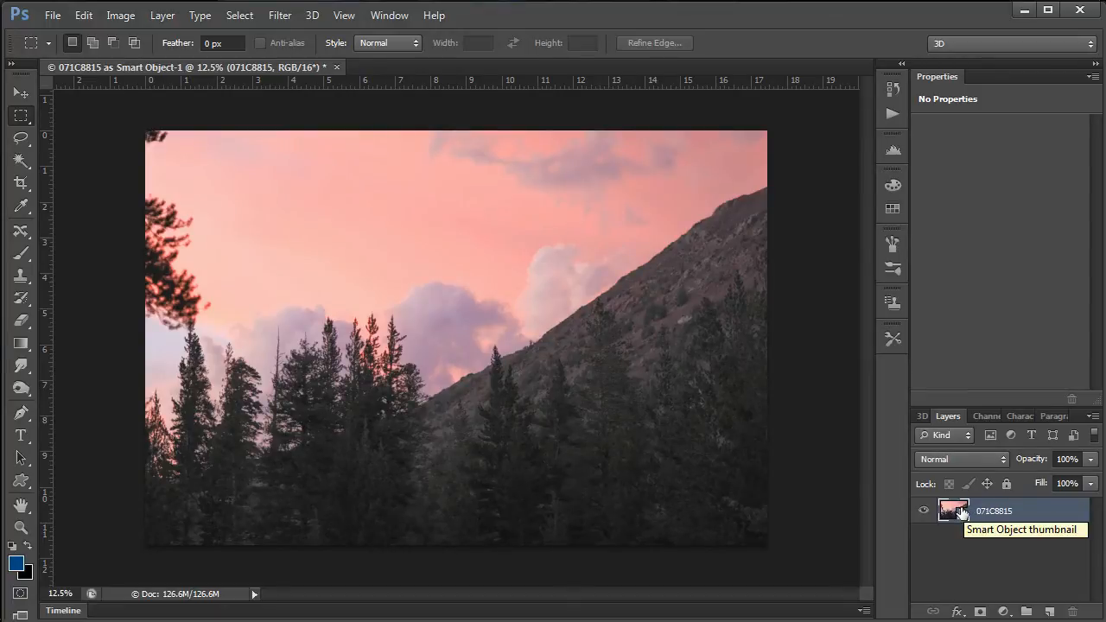
- Duplicate the smart object layer as a linked copy and set the copy's Camera Raw exposure to -0.35
key(ctrl+j)
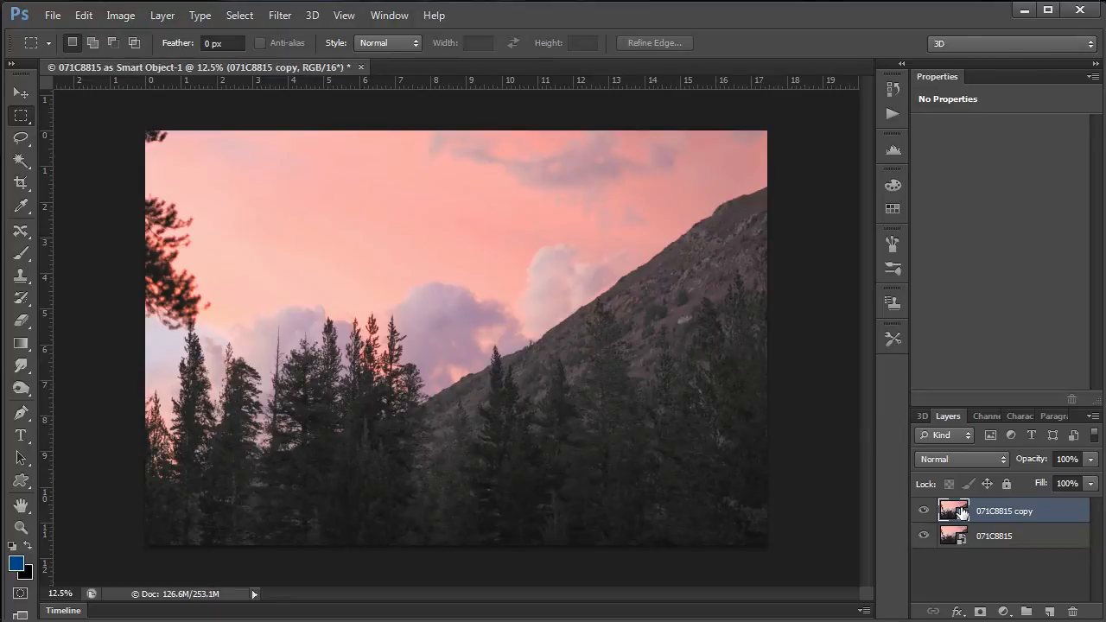
double_click(961, 514)
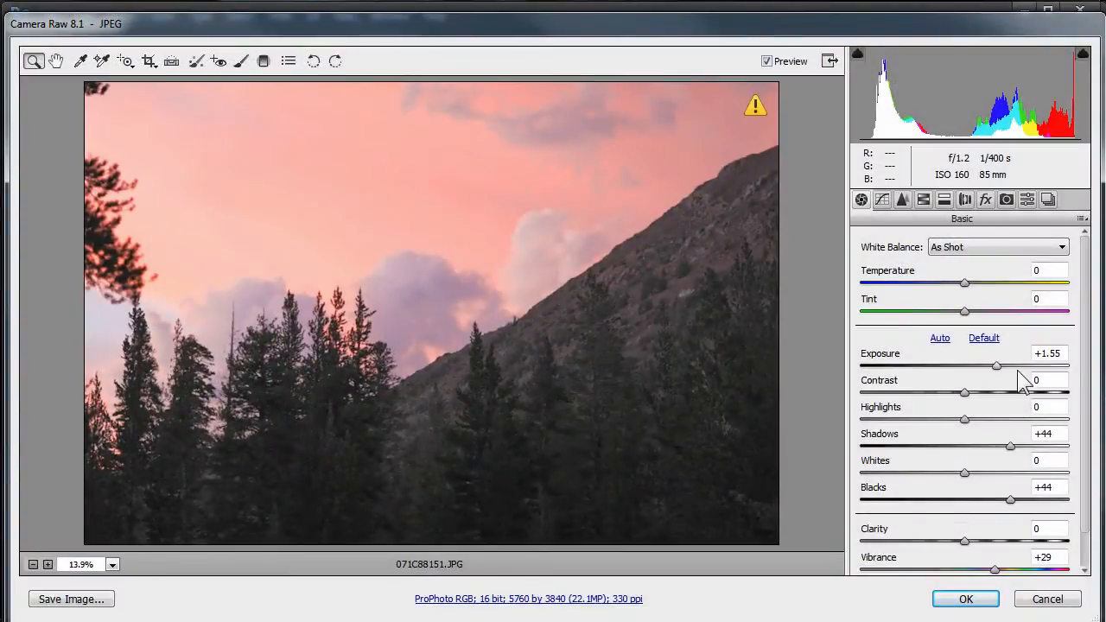
drag(997, 365, 959, 368)
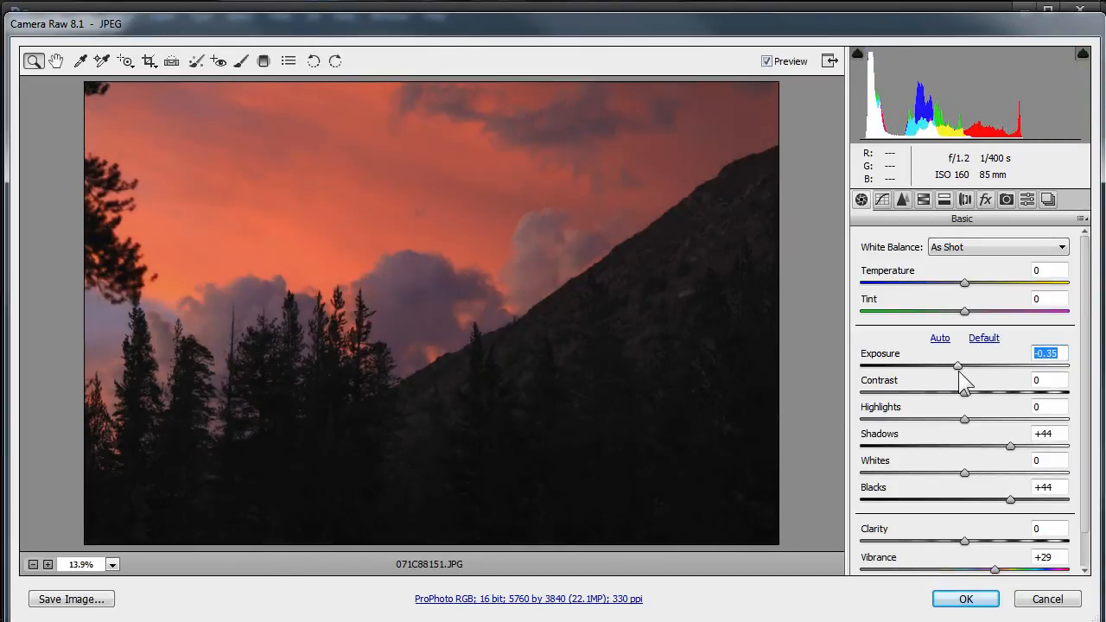
click(965, 598)
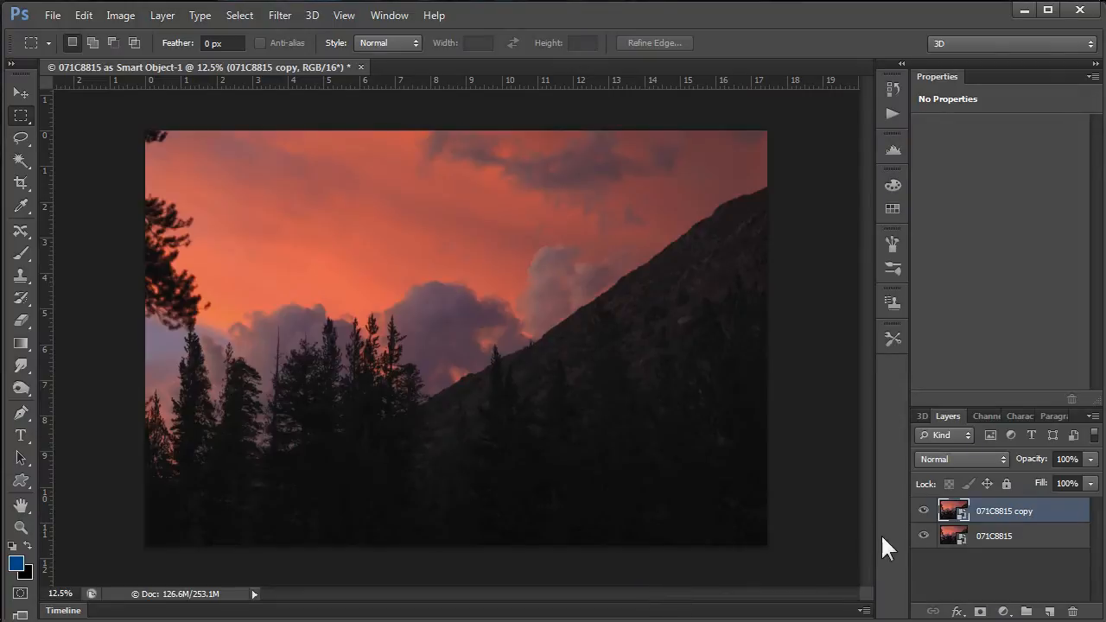
- Undo the exposure change on the duplicated smart object and delete the 071C8815 copy layer
drag(924, 511, 923, 546)
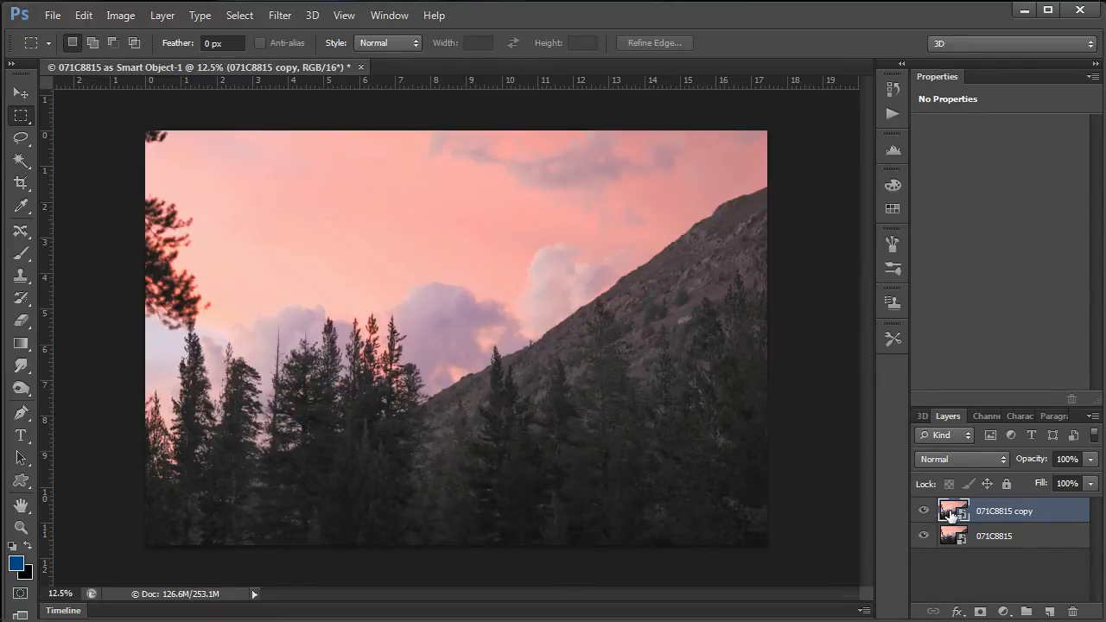
double_click(1001, 512)
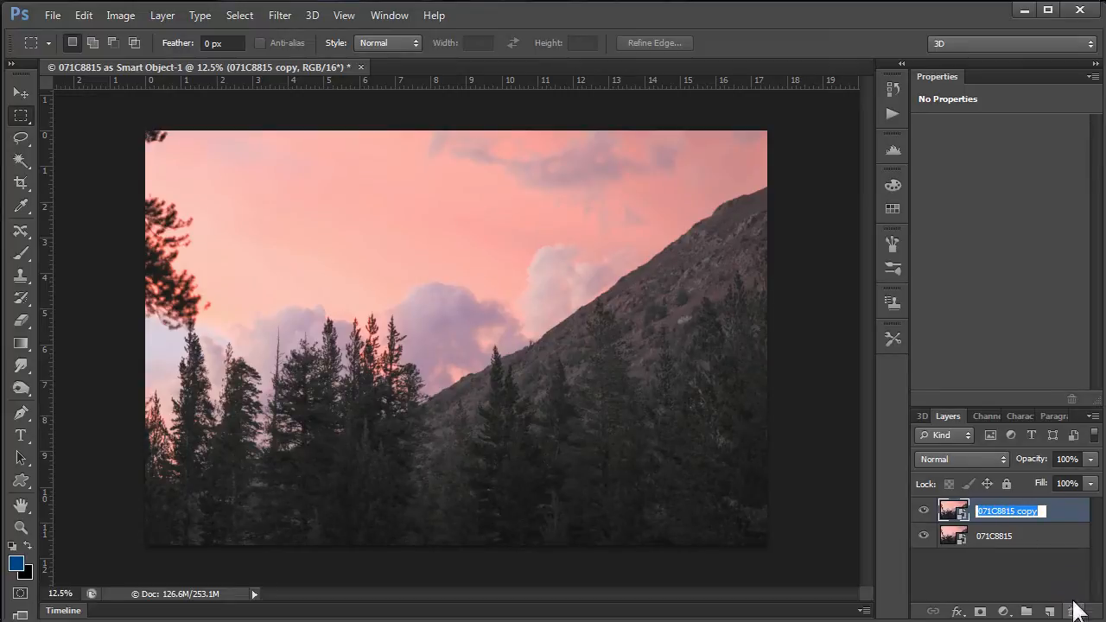
click(1060, 512)
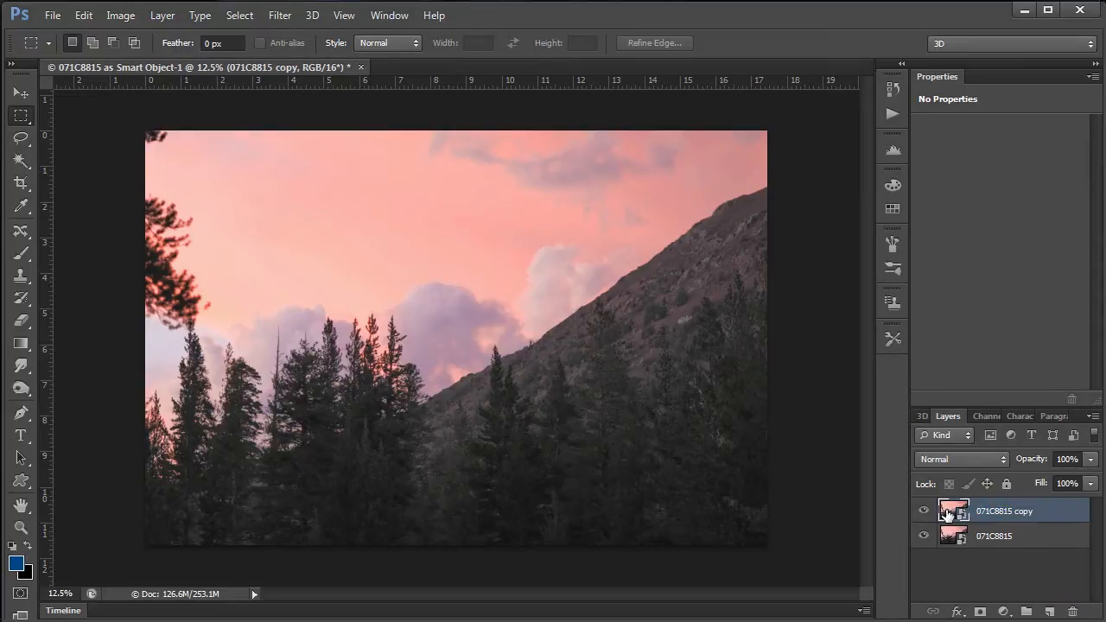
drag(947, 516, 1070, 609)
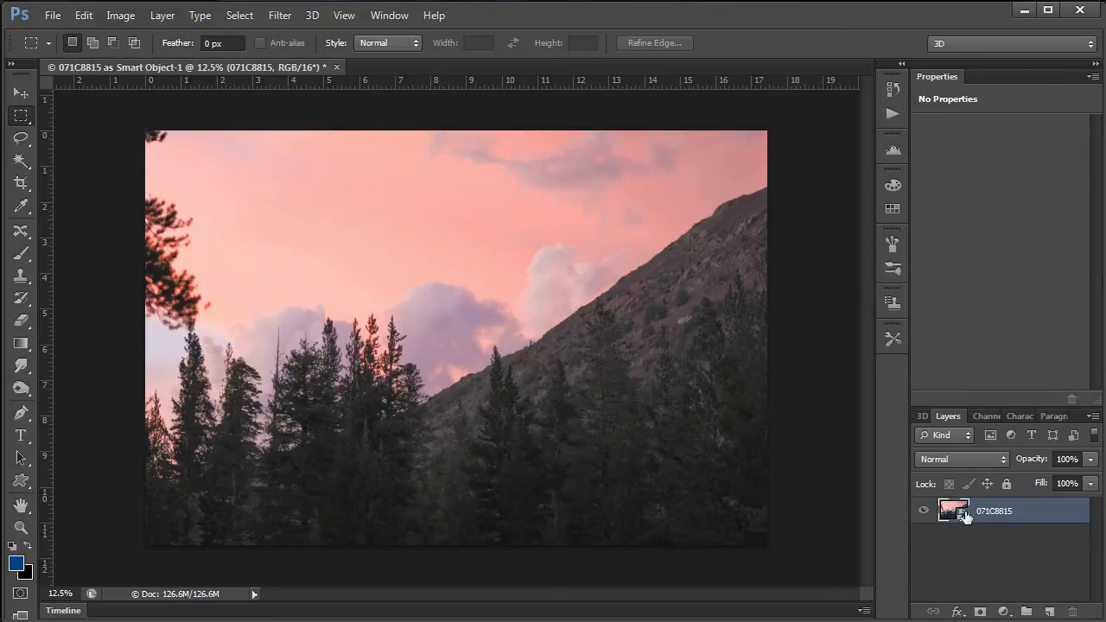
- Create an independent duplicate of the 071C8815 layer with New Smart Object via Copy
right_click(1028, 519)
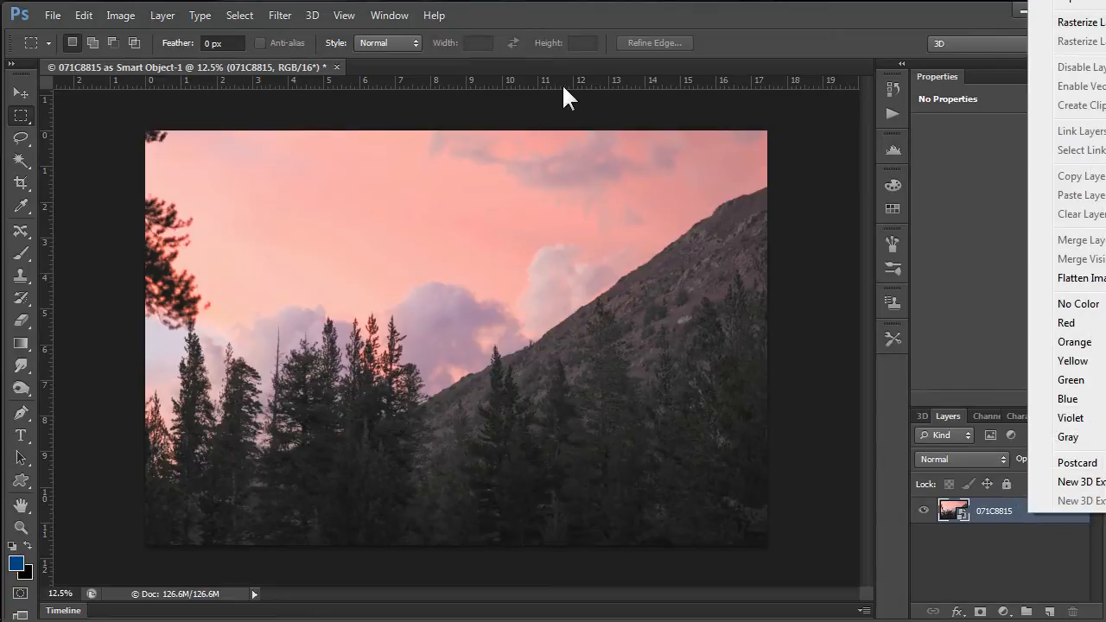
drag(552, 14, 0, 132)
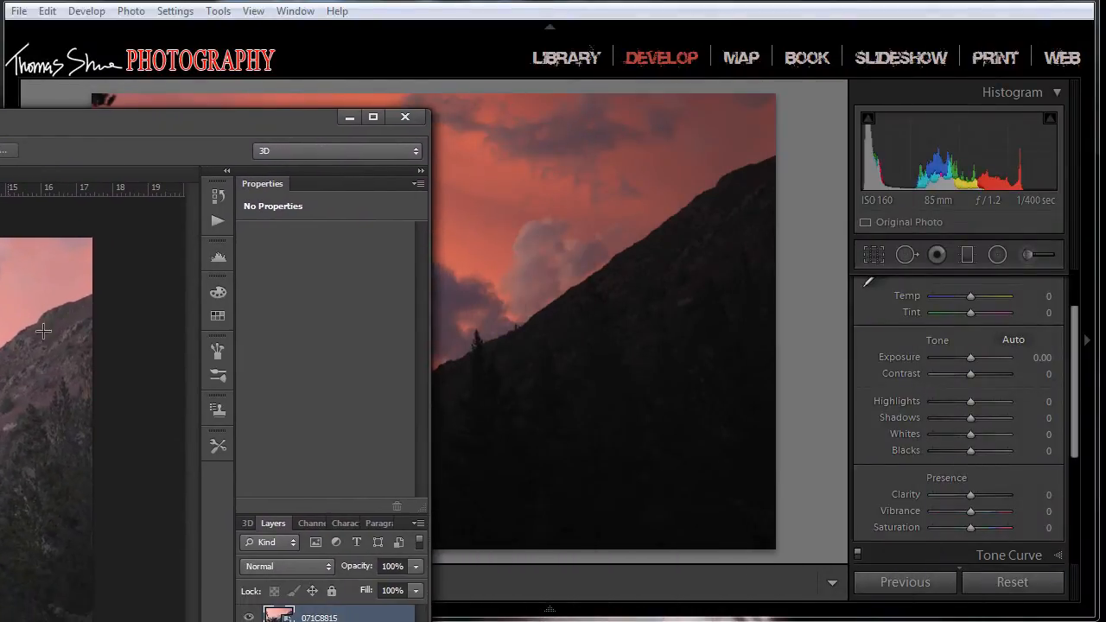
right_click(341, 618)
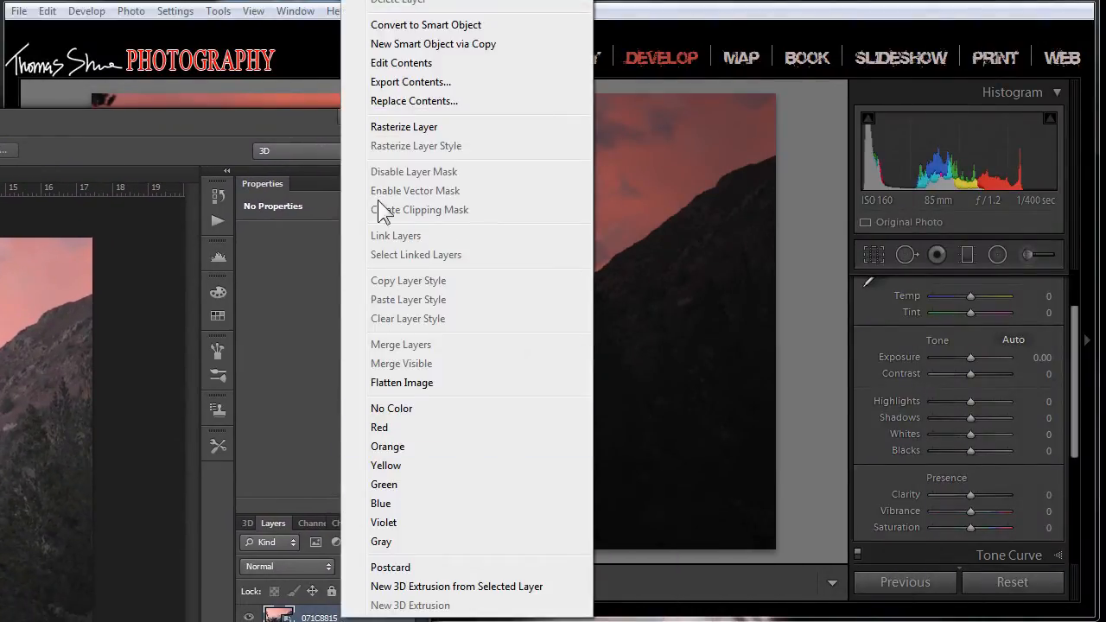
click(458, 45)
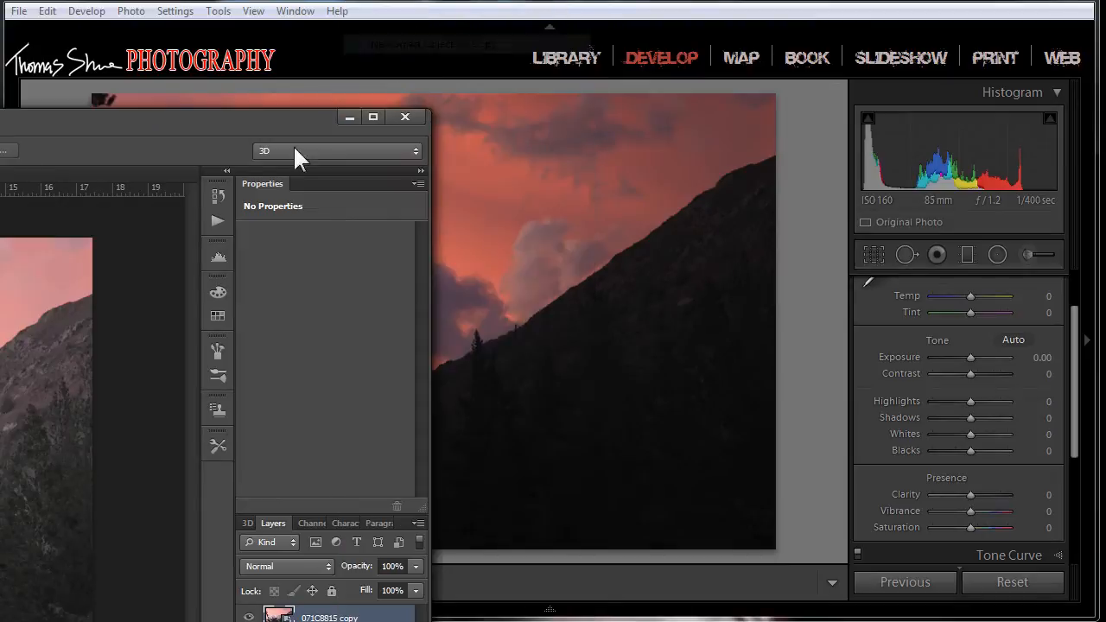
drag(182, 127, 263, 125)
drag(603, 77, 853, 21)
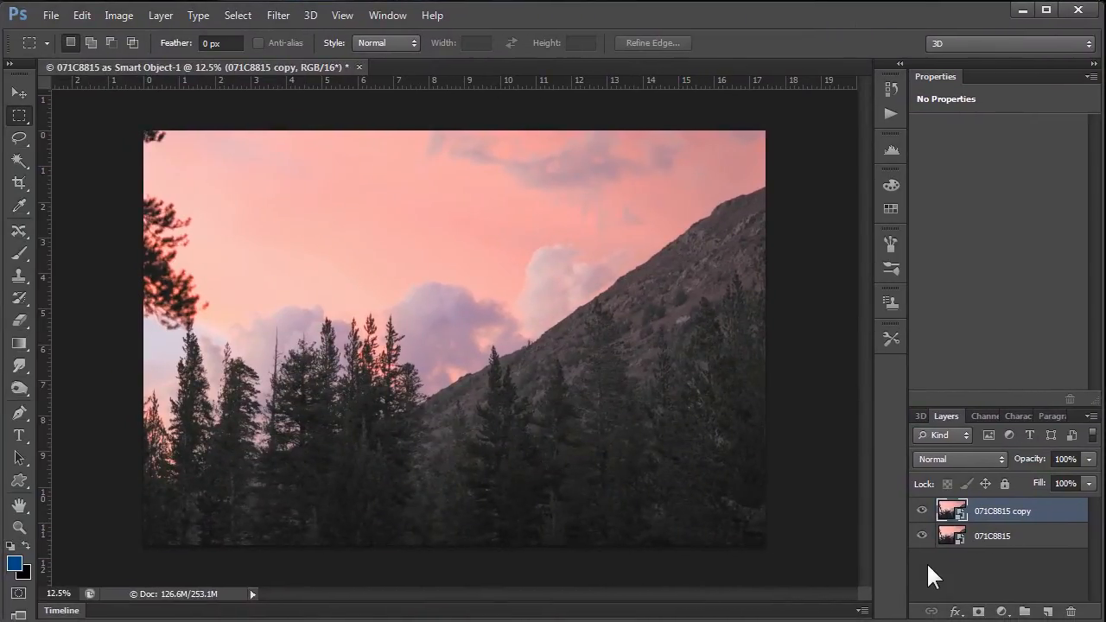
- Set the 071C8815 copy smart object's Camera Raw exposure to -0.45, vibrance to +27, shadows to +43 and highlights to +39
double_click(962, 511)
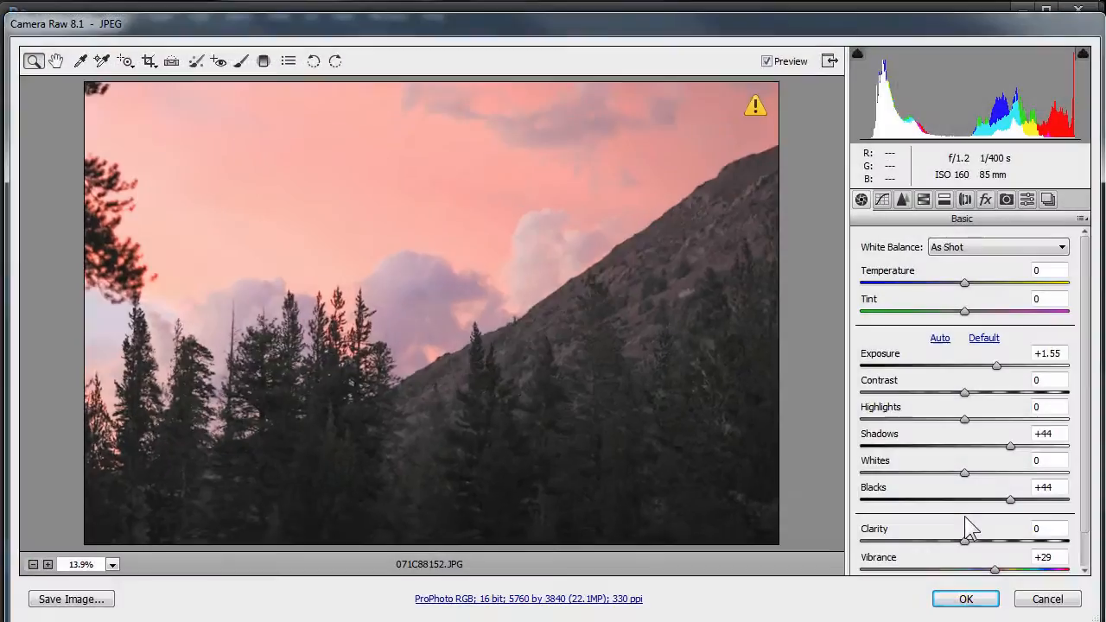
drag(991, 369, 954, 369)
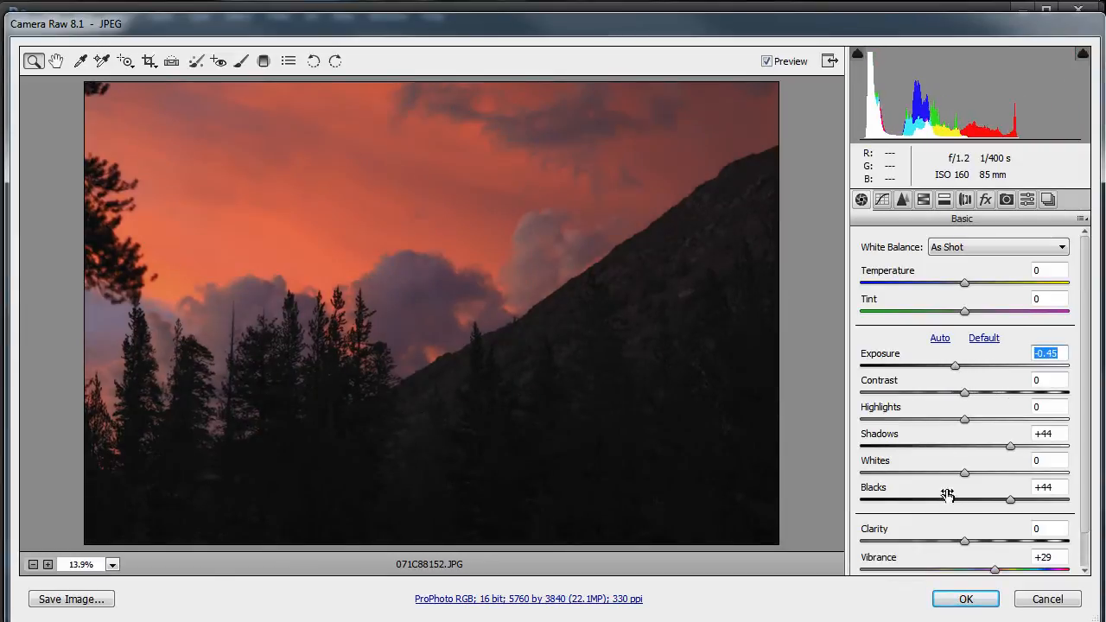
mouse_move(996, 573)
mouse_down()
mouse_move(1022, 575)
mouse_move(1010, 582)
mouse_move(996, 570)
mouse_up()
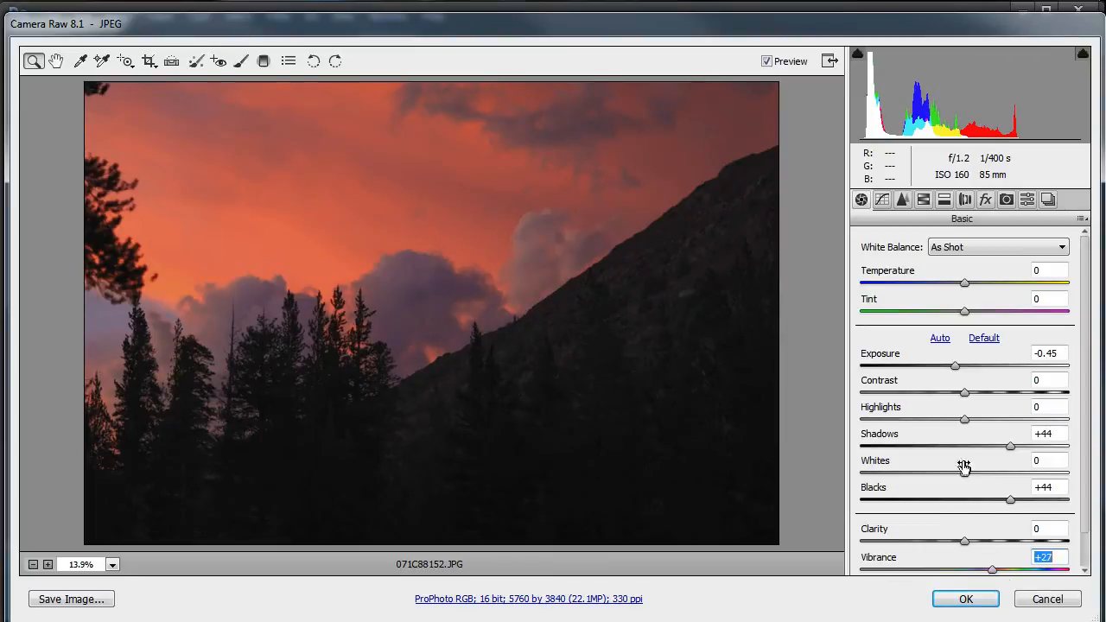
mouse_move(998, 458)
mouse_down()
mouse_move(957, 459)
mouse_move(1031, 459)
mouse_move(1012, 462)
mouse_up()
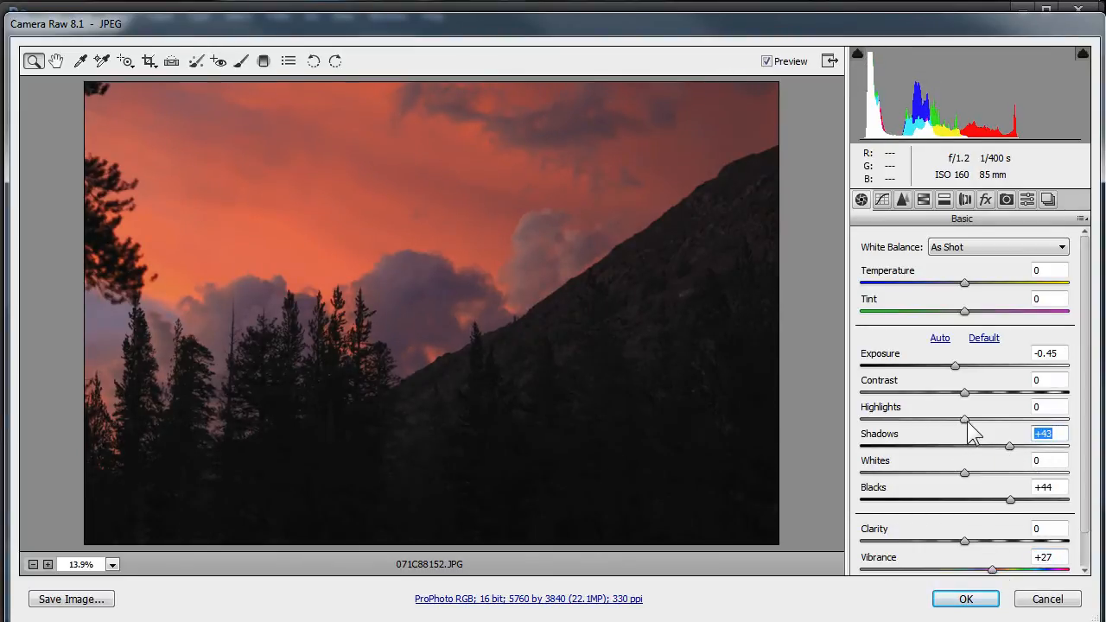
drag(965, 428, 1006, 436)
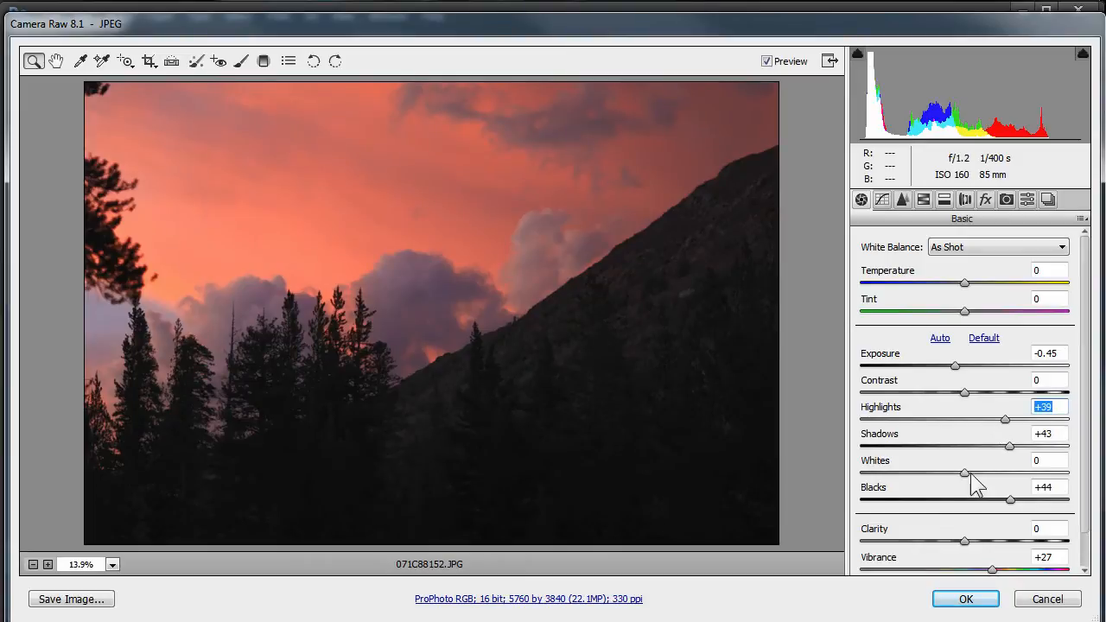
- Refine the copy's exposure to +0.05 and highlights to +43, and apply the Camera Raw edits
drag(958, 364, 964, 362)
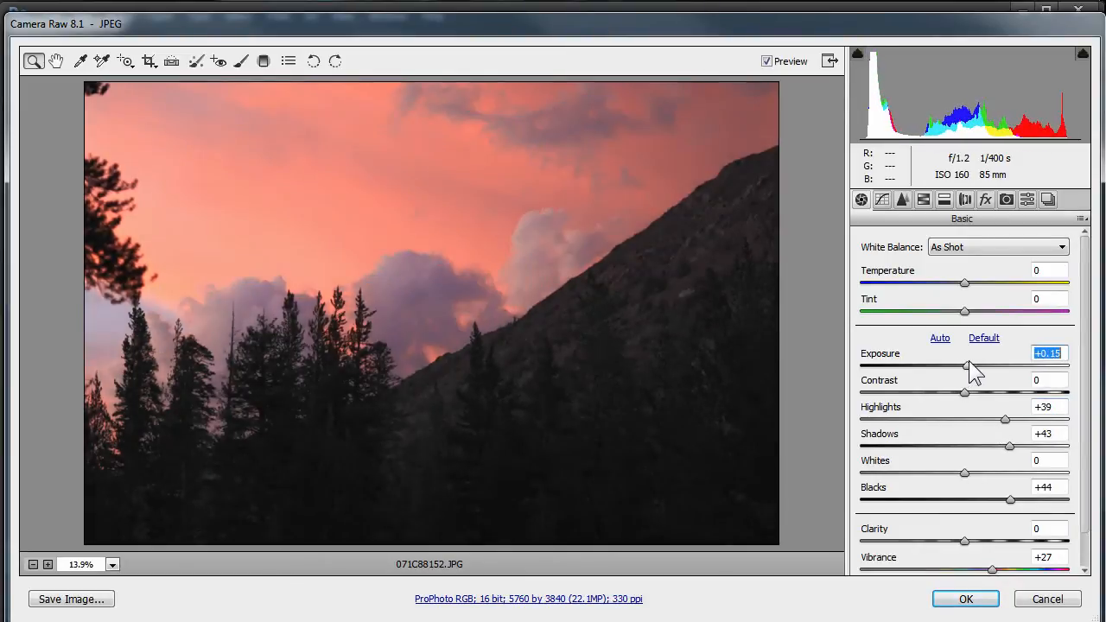
double_click(962, 363)
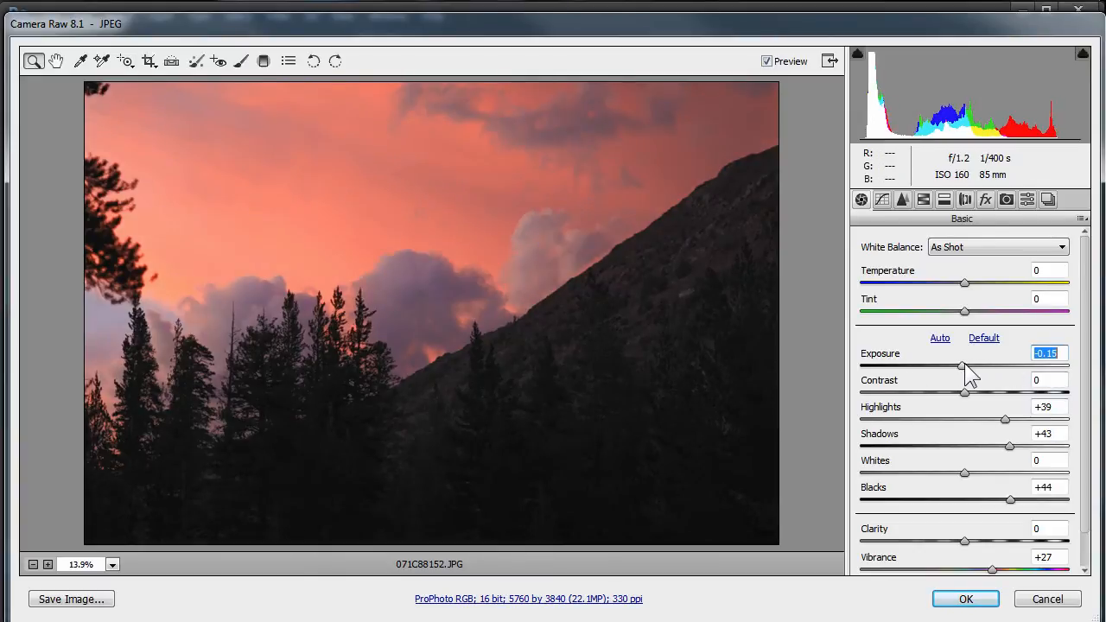
key(Up)
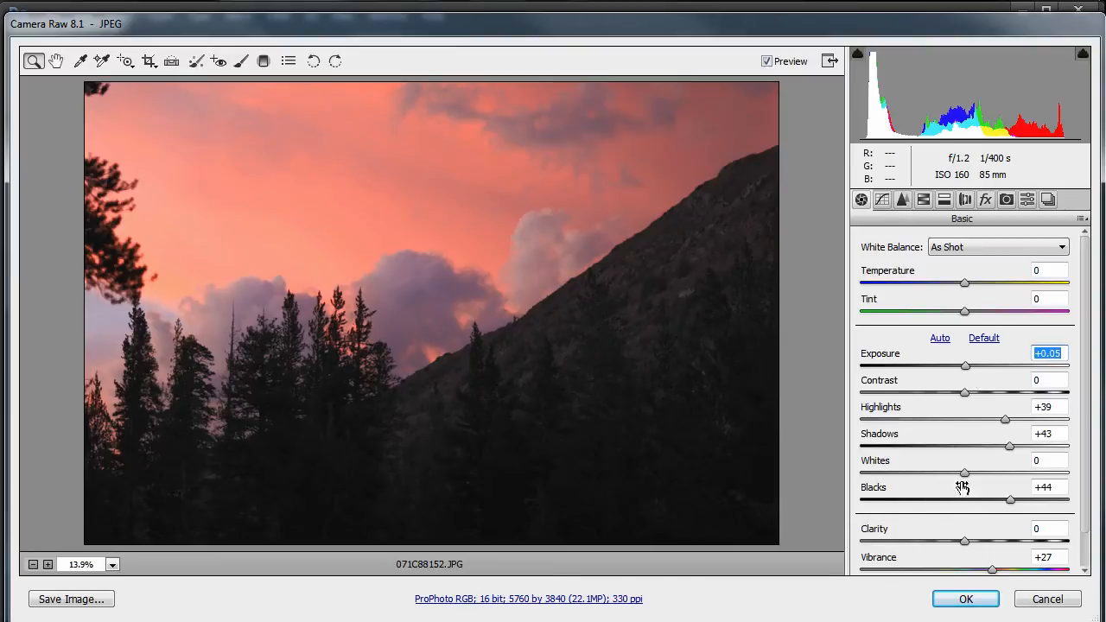
click(1003, 420)
mouse_move(1006, 422)
mouse_down()
mouse_move(1036, 423)
mouse_move(965, 430)
mouse_move(1005, 415)
mouse_up()
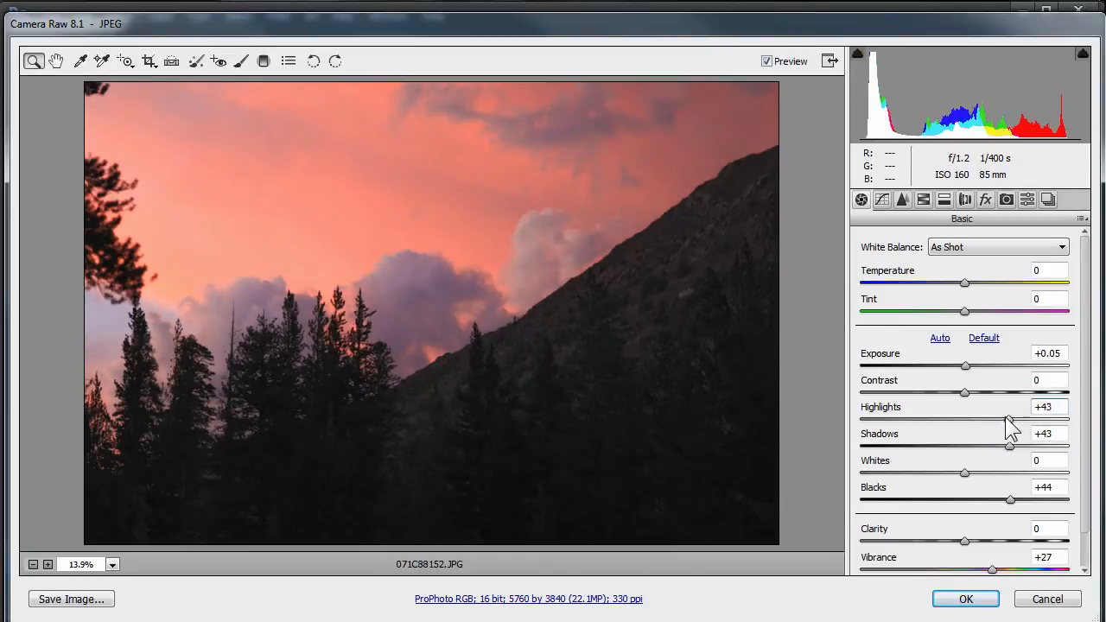
click(944, 598)
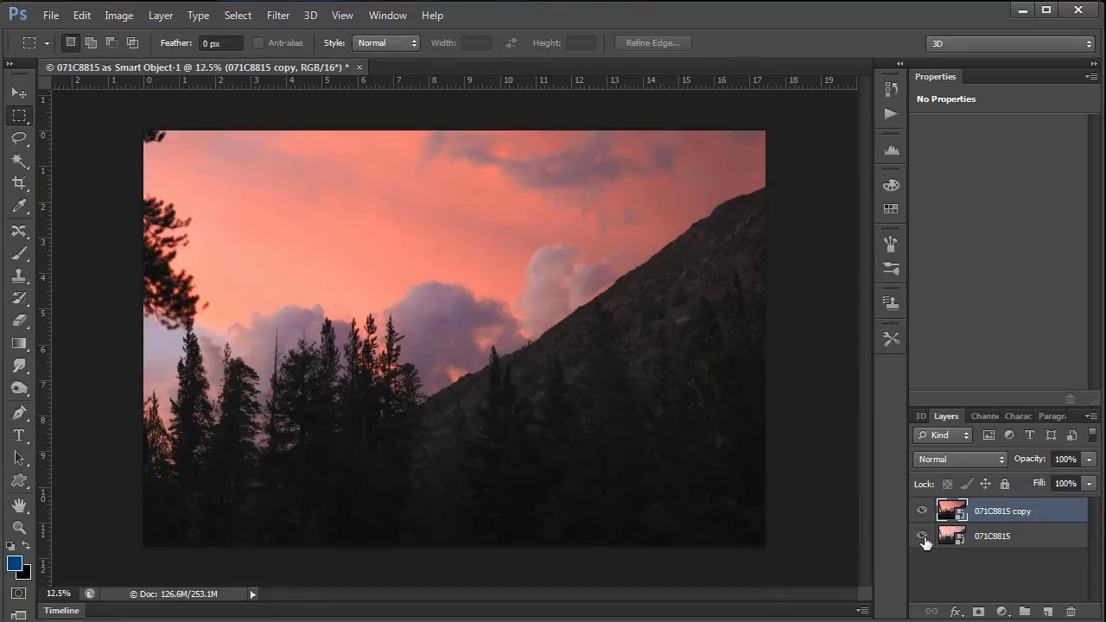
- Compare the two exposures by toggling the visibility of the 071C8815 copy layer
click(921, 535)
click(923, 511)
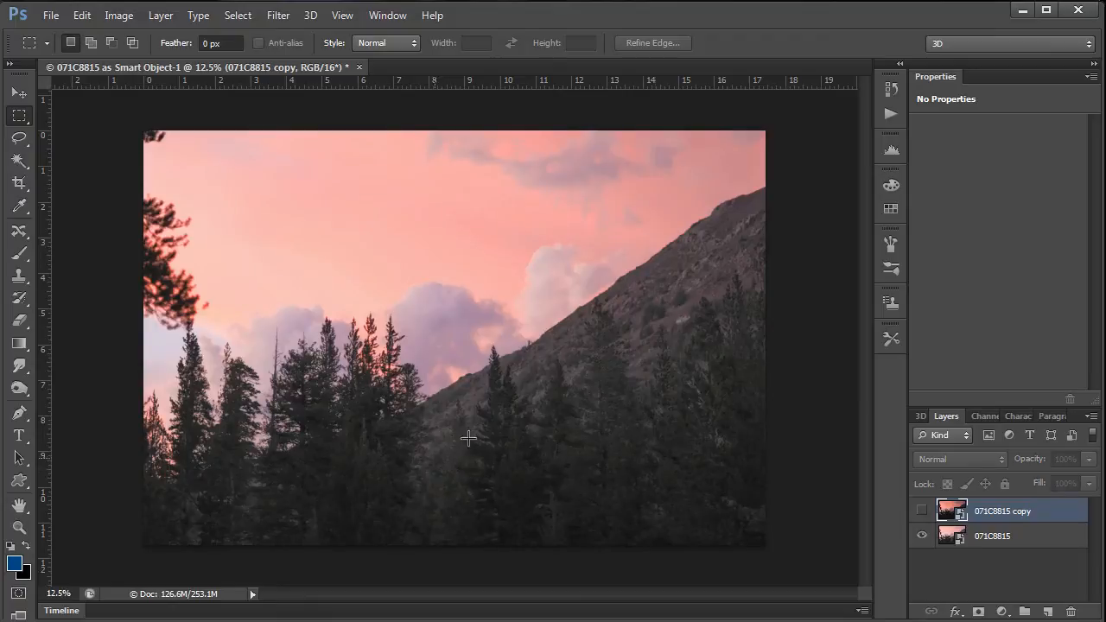
click(917, 510)
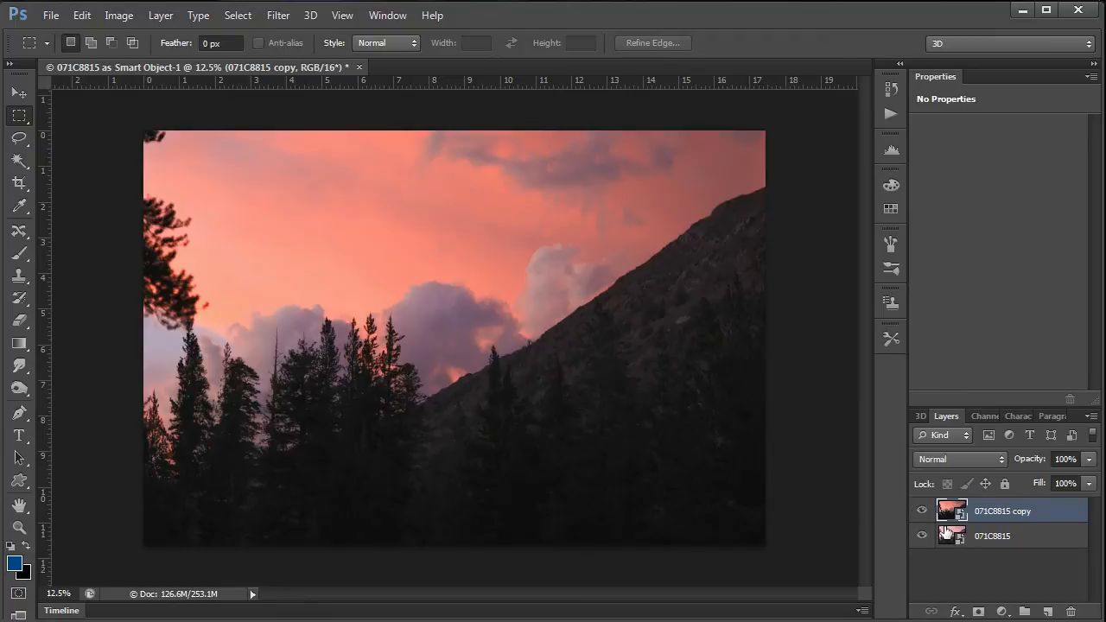
click(985, 413)
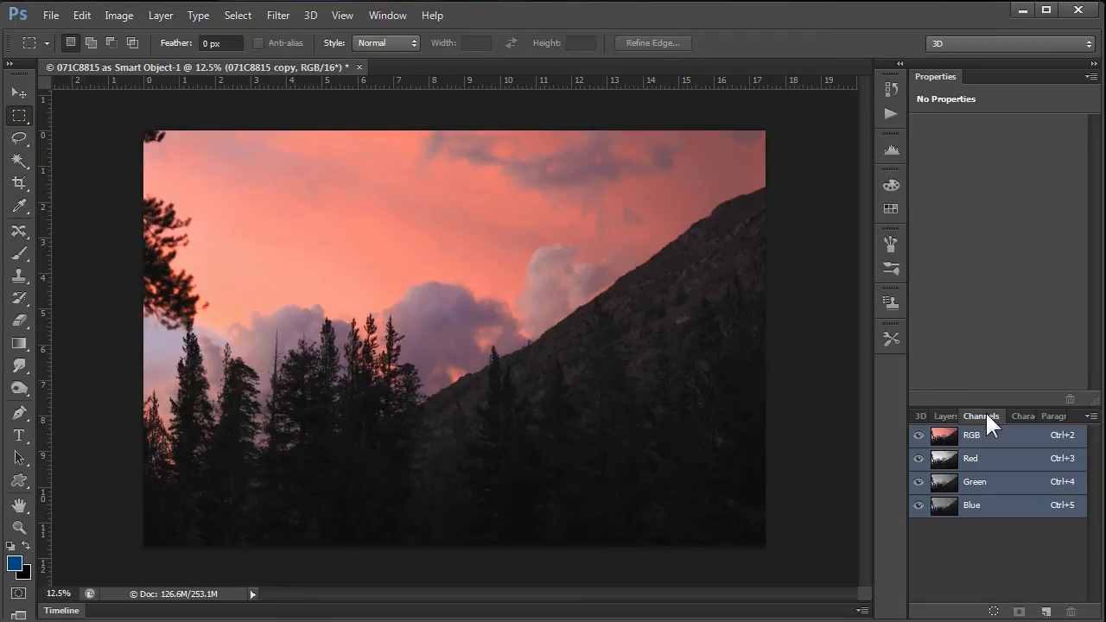
click(938, 415)
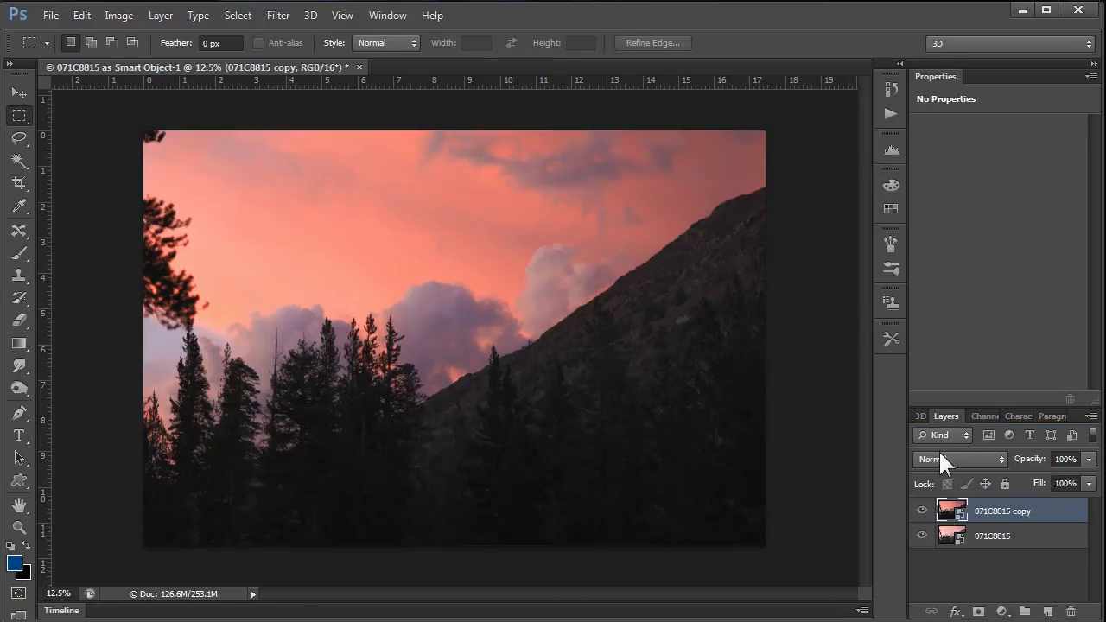
- Hide the 071C8815 copy layer and load the RGB channel's luminosity as a selection
click(921, 512)
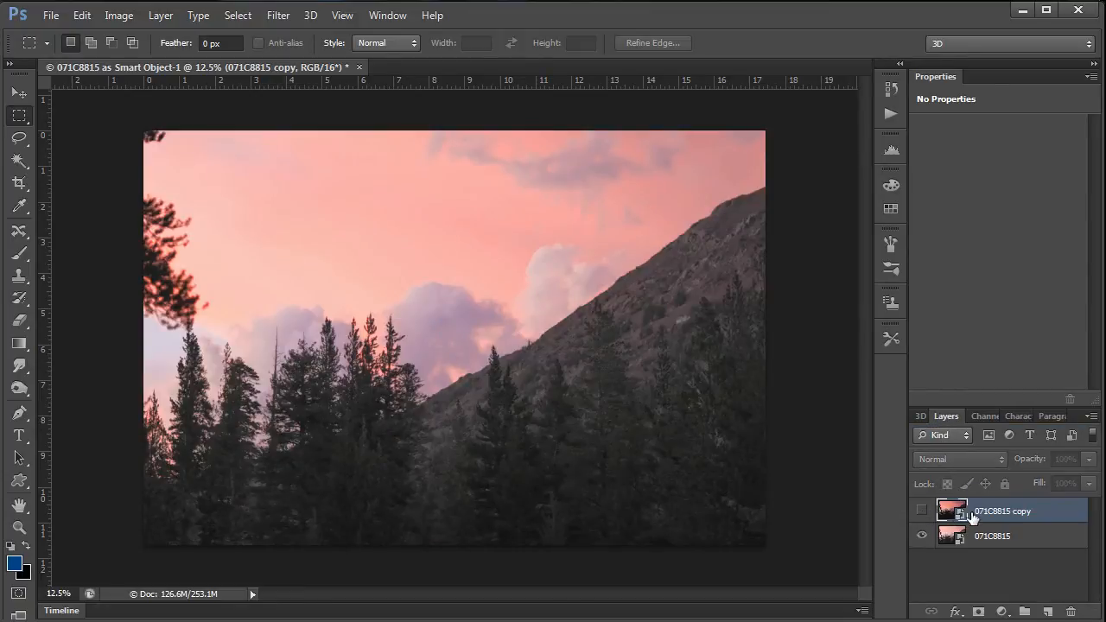
click(976, 415)
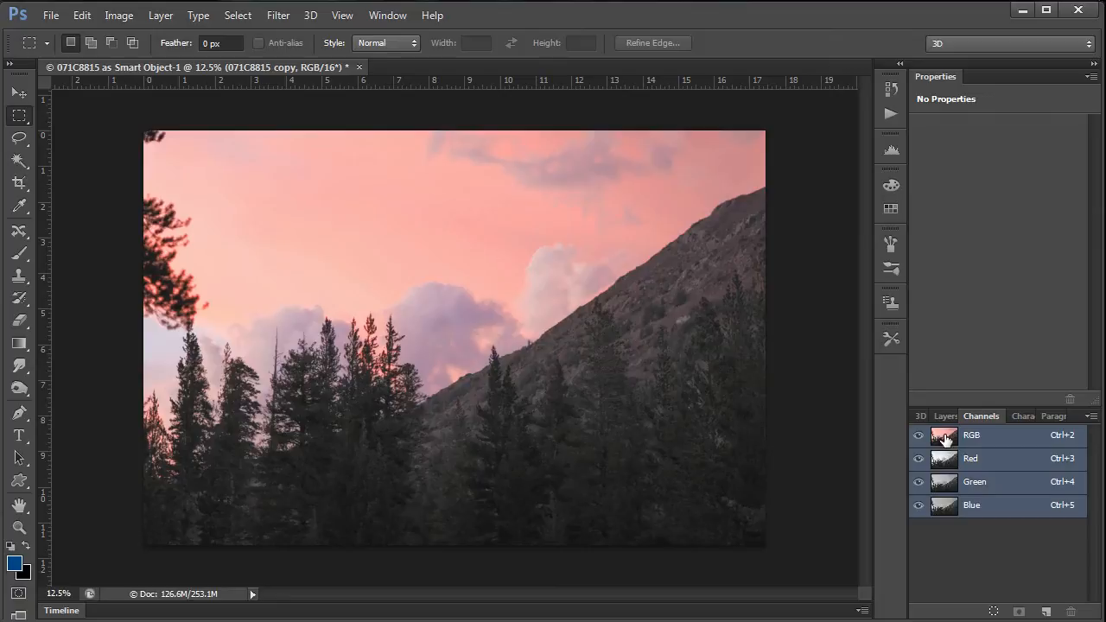
ctrl+click(946, 441)
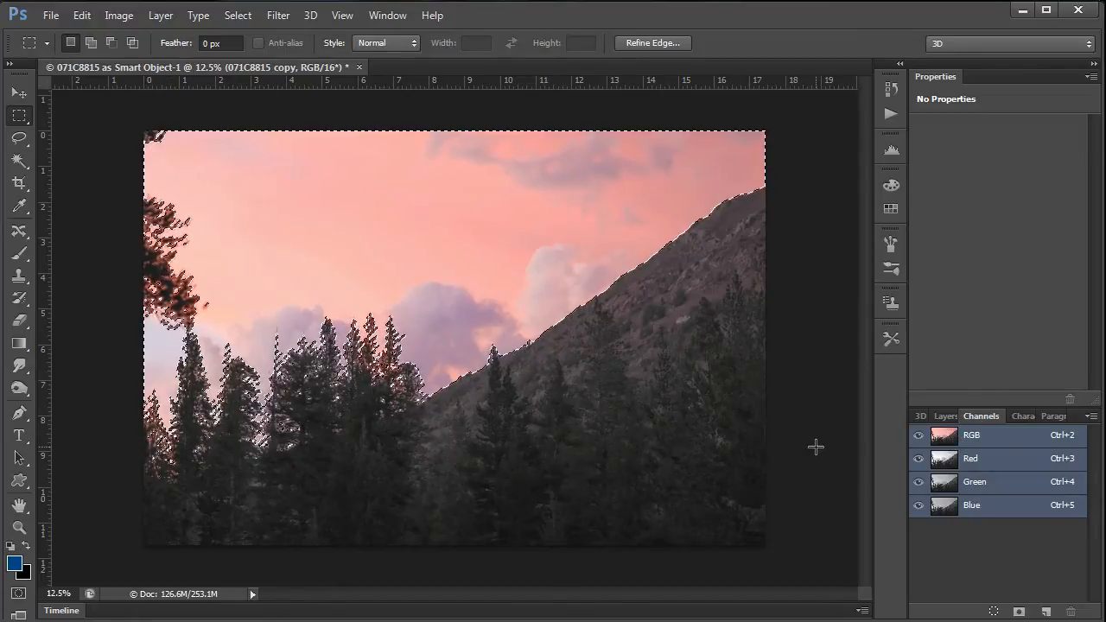
key(ctrl+d)
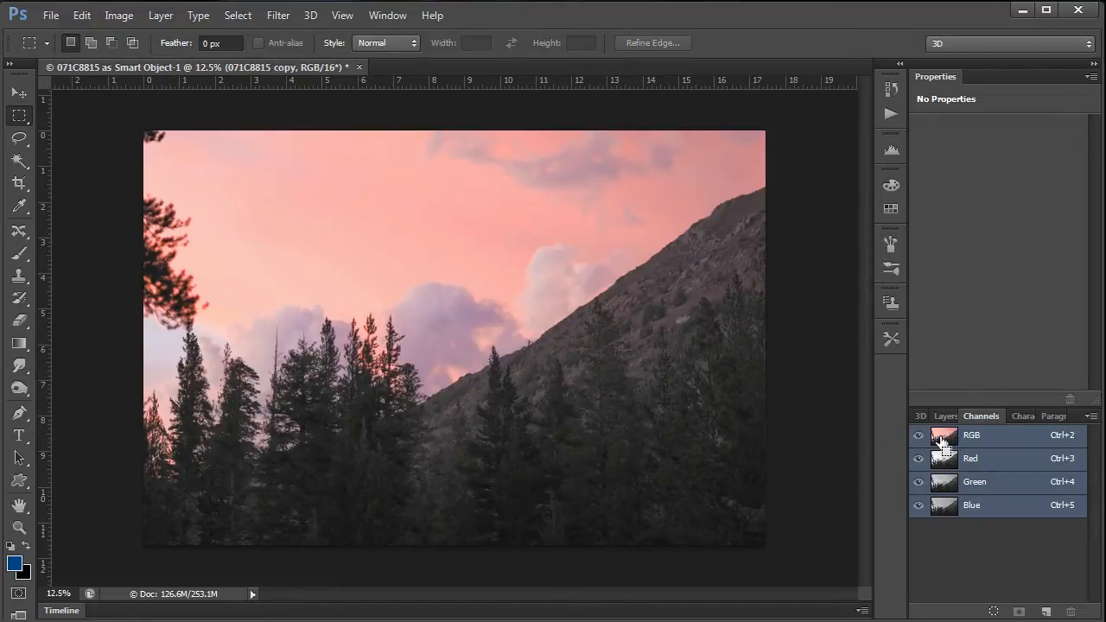
ctrl+click(944, 445)
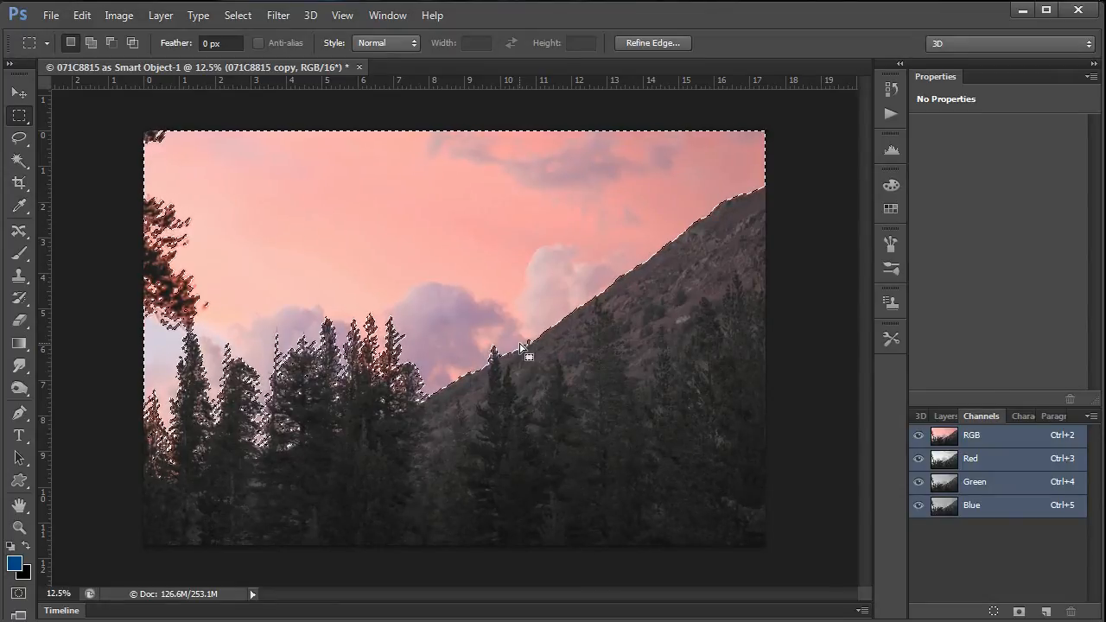
- Add a layer mask to the 071C8815 copy layer from the luminosity selection and show the layer again
click(940, 417)
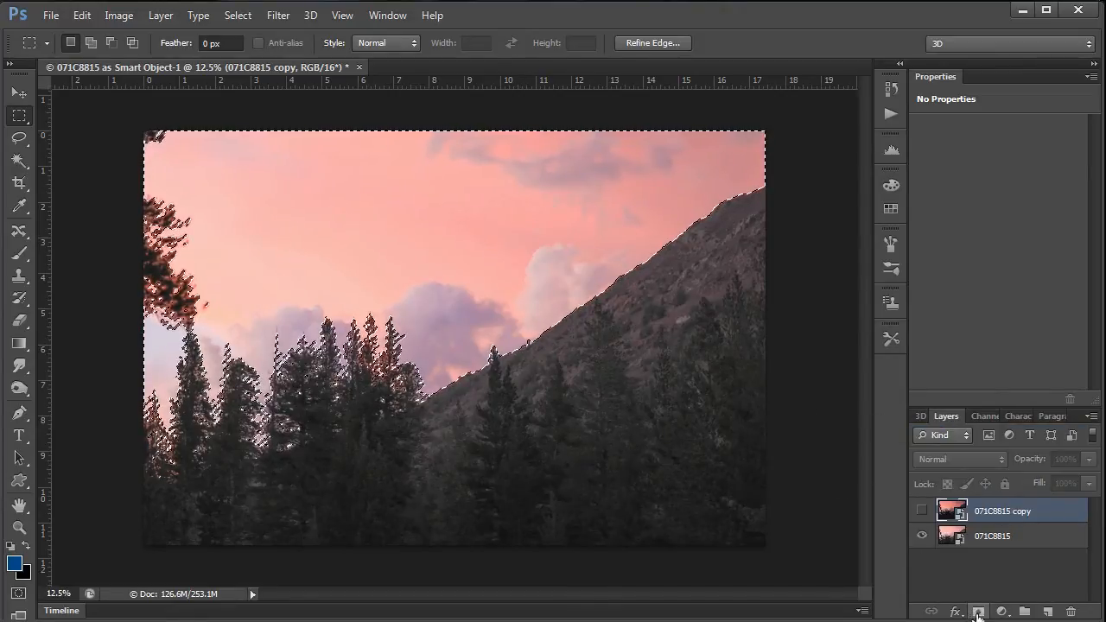
click(978, 611)
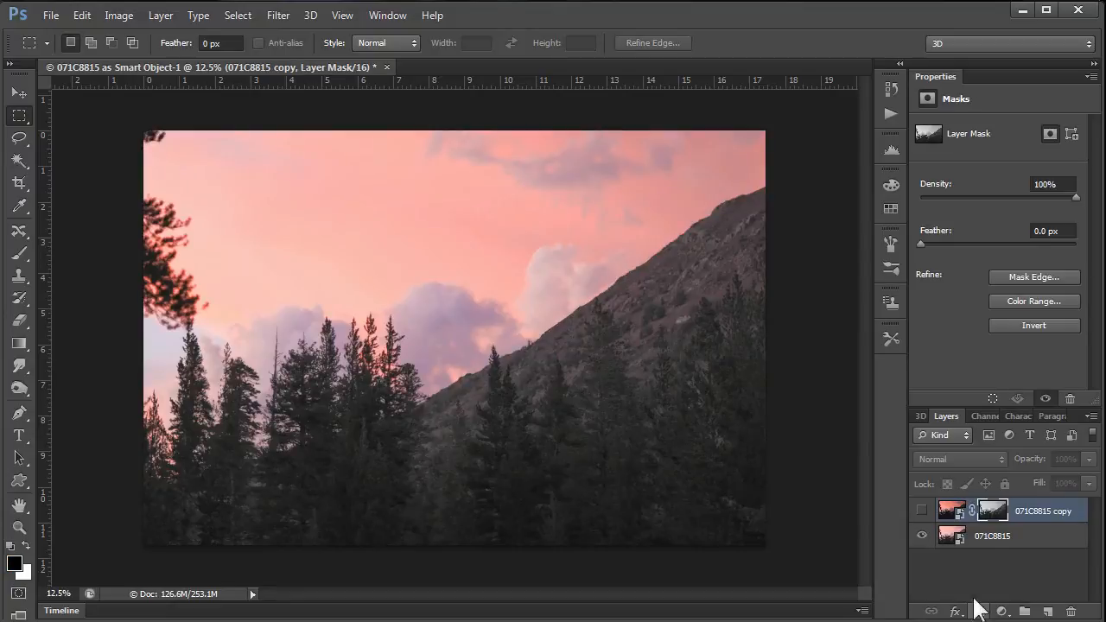
click(921, 511)
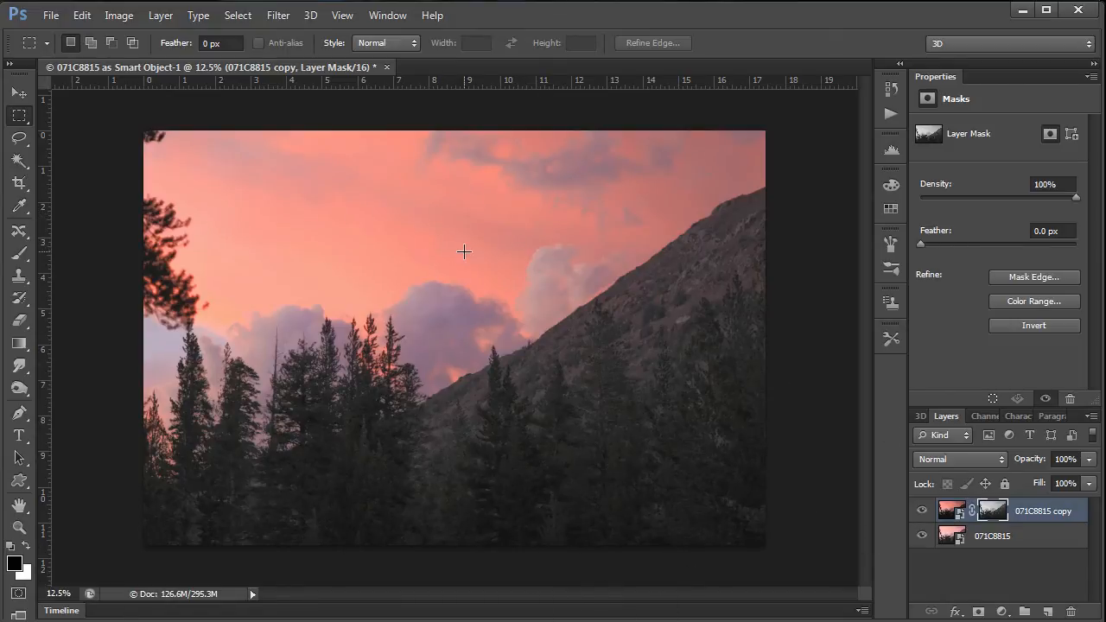
- Start a Gaussian Blur on the 071C8815 copy layer's mask and try radii of 0.2 and 46.9 pixels
key(ctrl+space)
drag(476, 257, 562, 257)
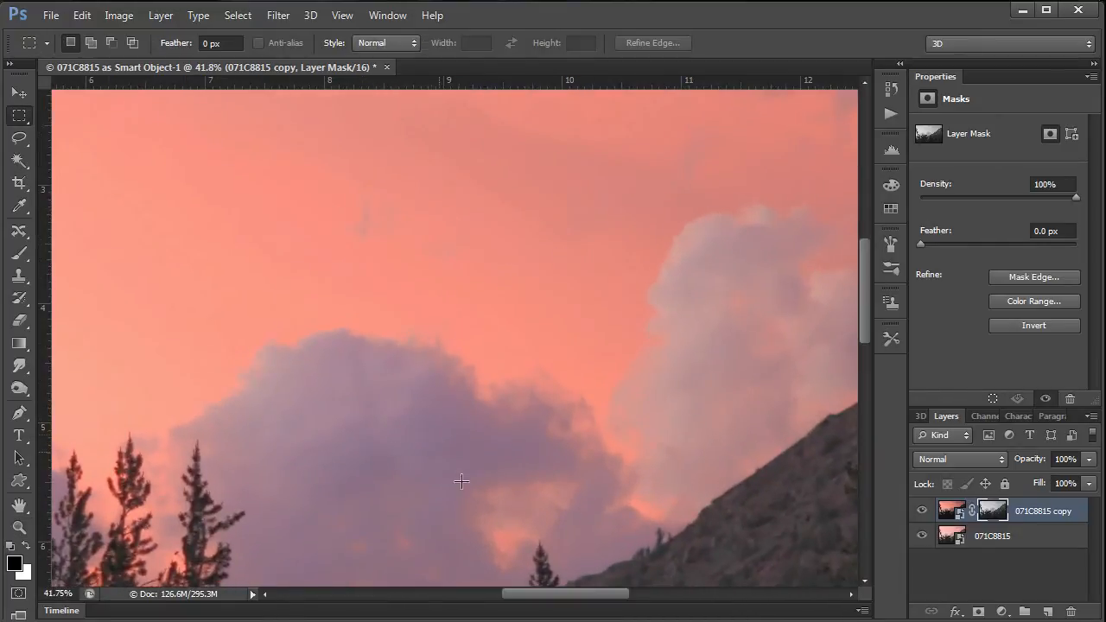
drag(584, 474, 467, 328)
key(ctrl+space)
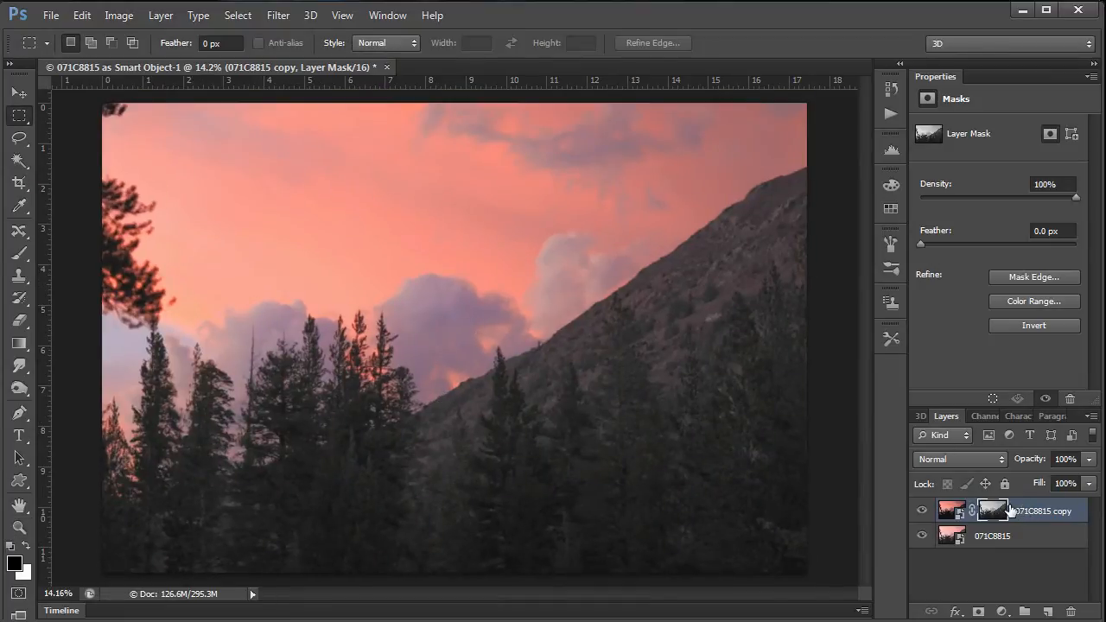
click(954, 510)
click(995, 510)
click(277, 15)
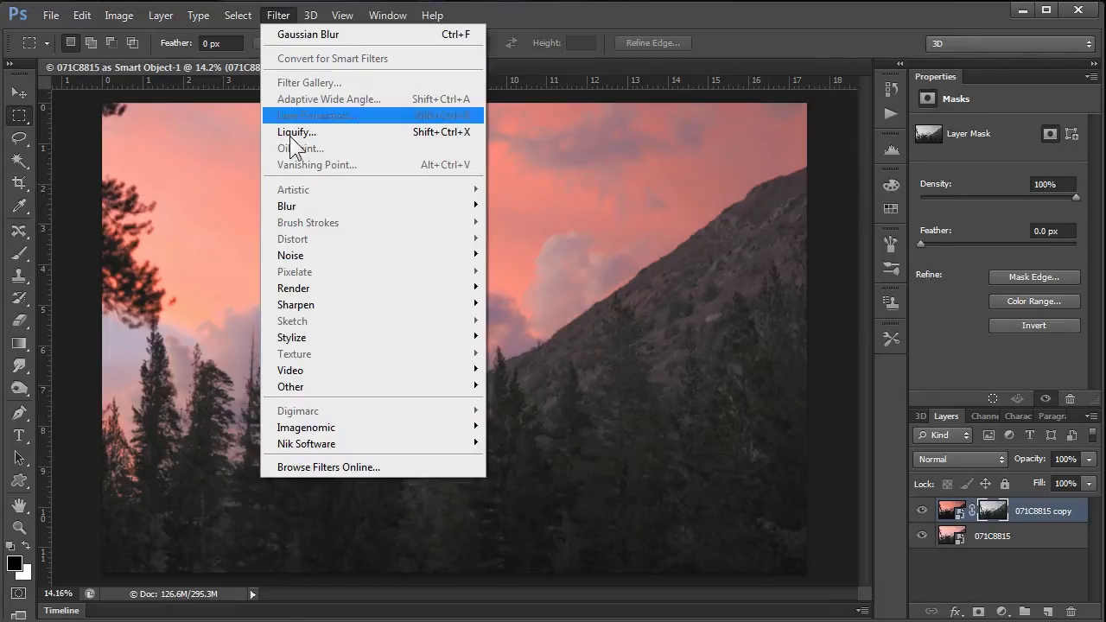
mouse_move(284, 208)
click(536, 327)
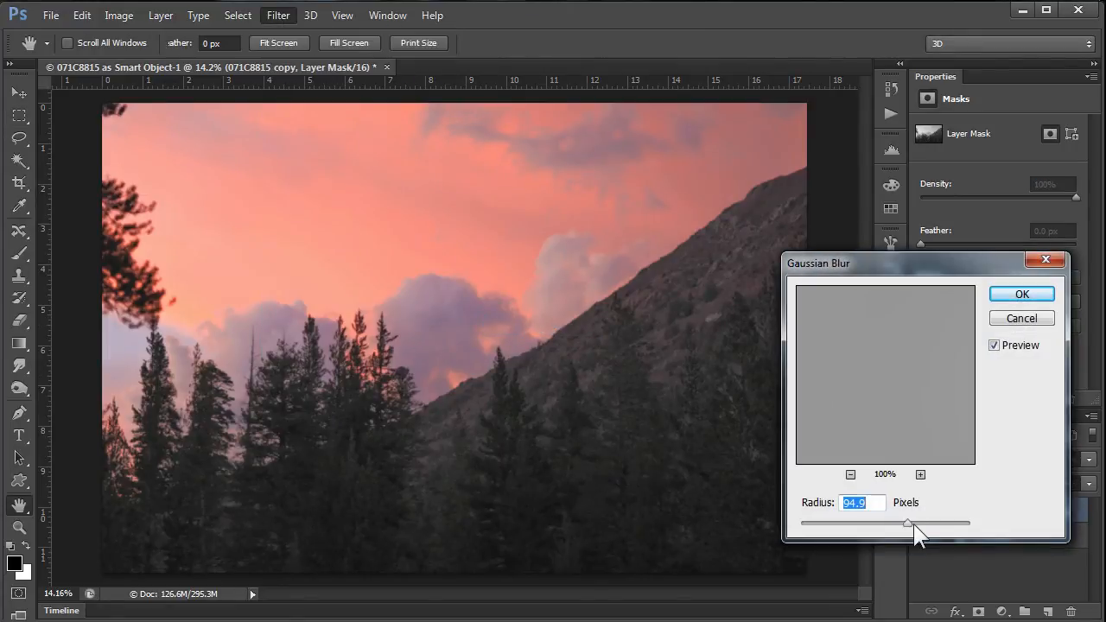
drag(910, 521, 807, 517)
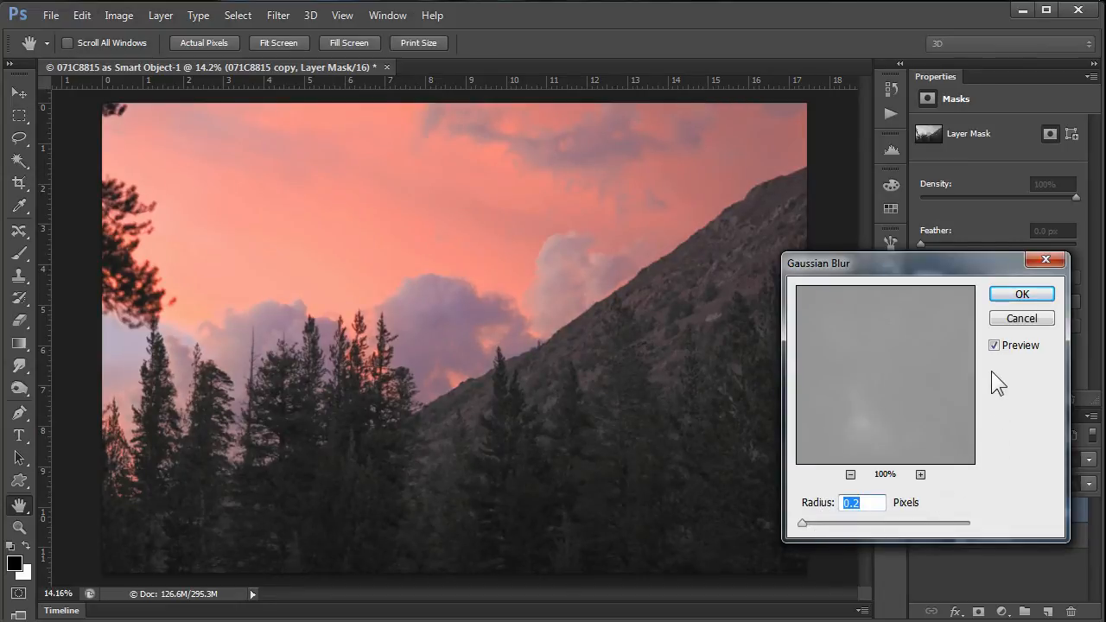
drag(803, 525, 891, 521)
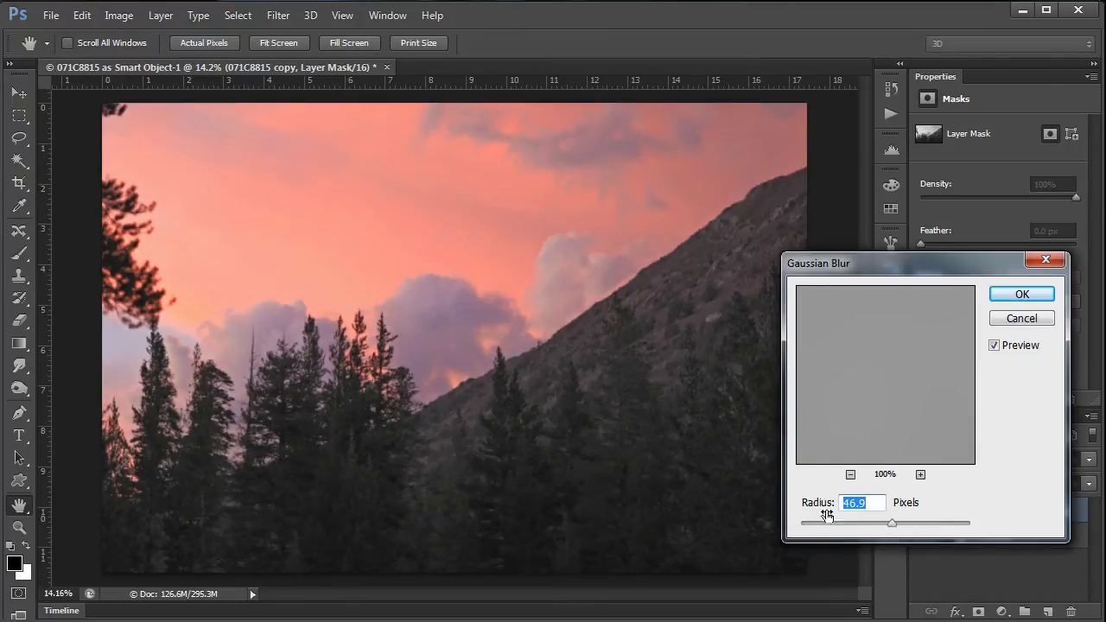
- Set the mask's blur radius to 100.6 pixels, compare with the preview off and on, and apply the blur
drag(894, 522, 908, 522)
click(995, 345)
click(994, 345)
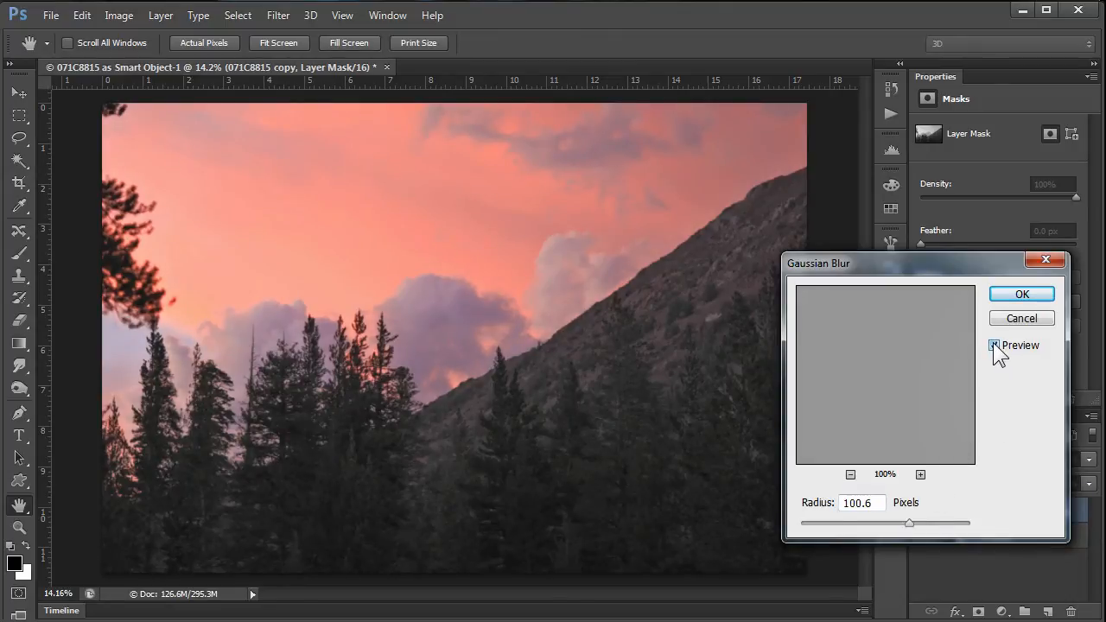
click(994, 344)
click(994, 345)
click(1035, 296)
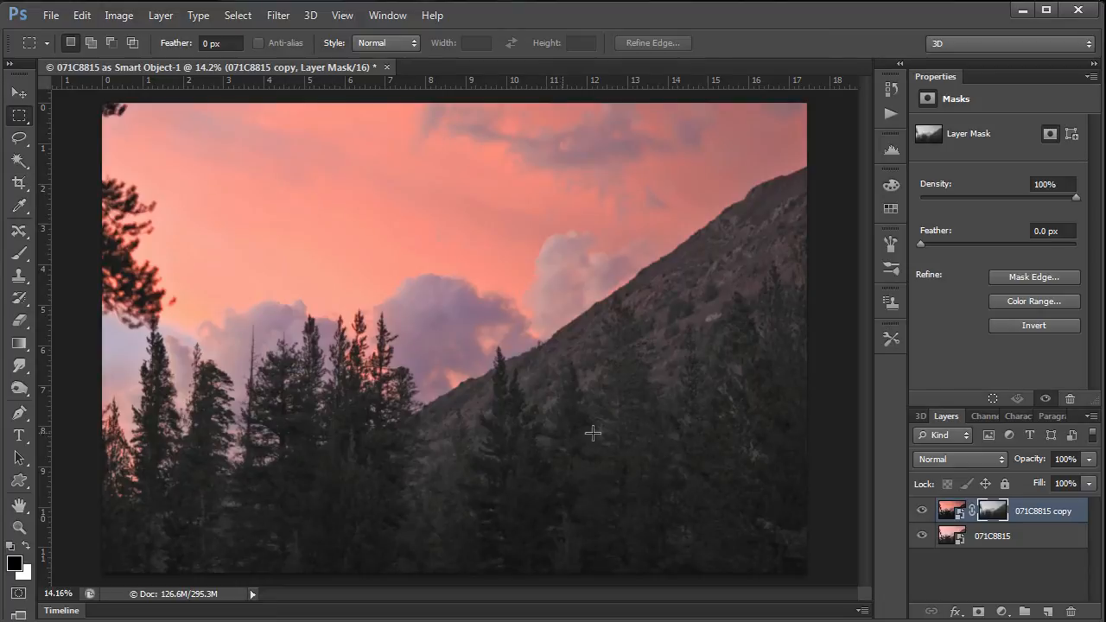
- Add a Curves adjustment layer above the photo layers with a slightly lowered shadow point and a highlight point at input 190, output 179
click(1001, 612)
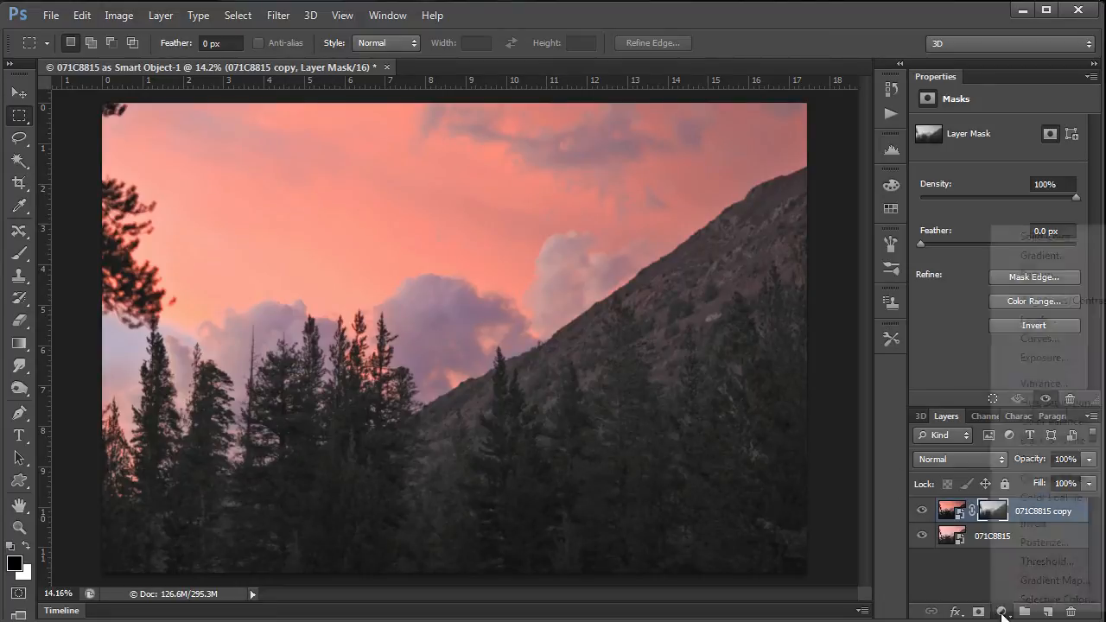
click(1039, 339)
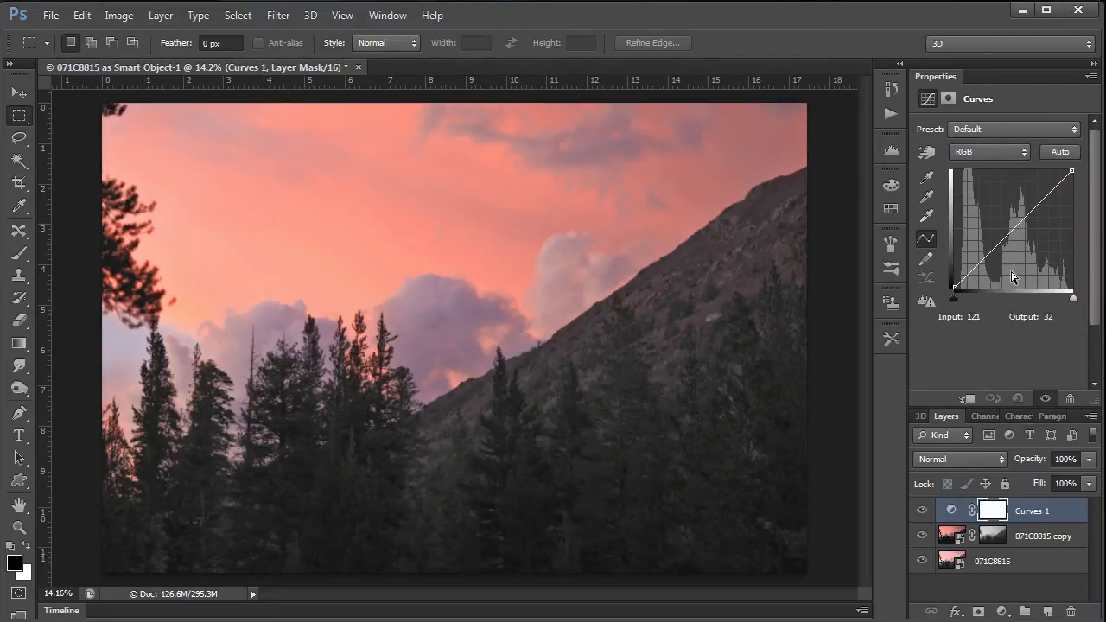
click(977, 265)
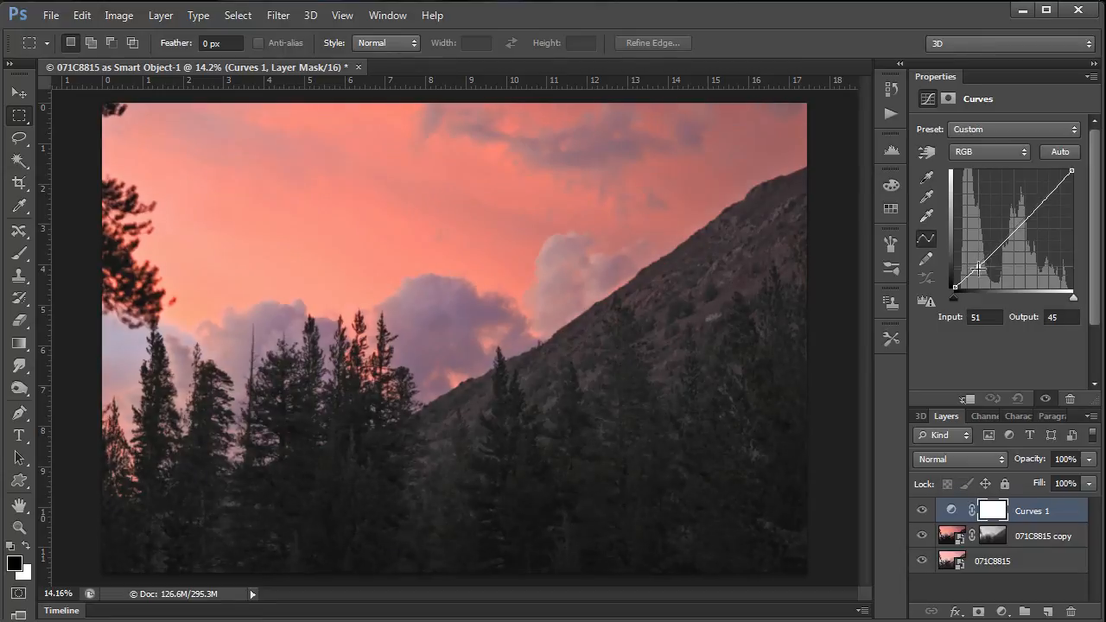
mouse_move(978, 266)
mouse_down()
mouse_move(979, 277)
mouse_move(979, 266)
mouse_up()
mouse_move(1036, 212)
mouse_down()
mouse_move(1038, 223)
mouse_move(1042, 205)
mouse_up()
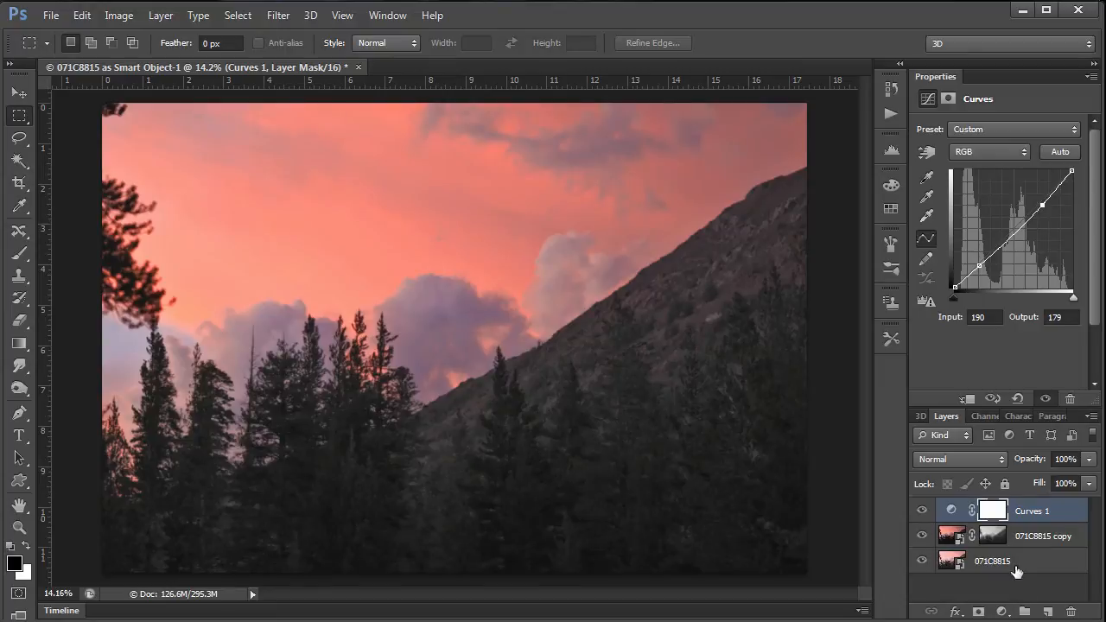
click(45, 15)
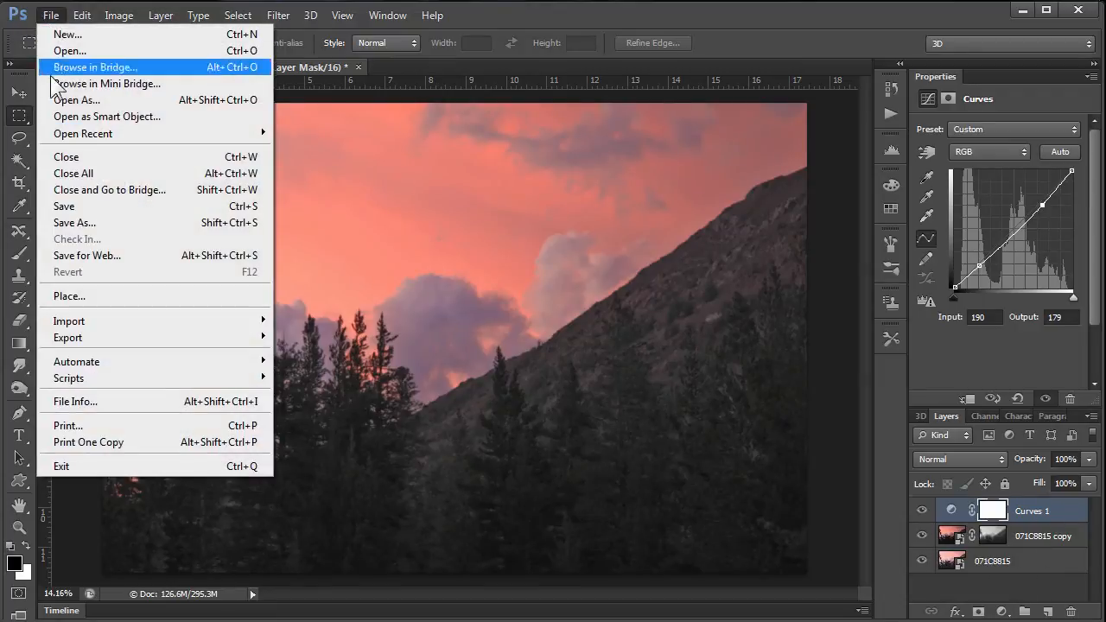
- Save the blended sunset document and switch to Lightroom
click(65, 208)
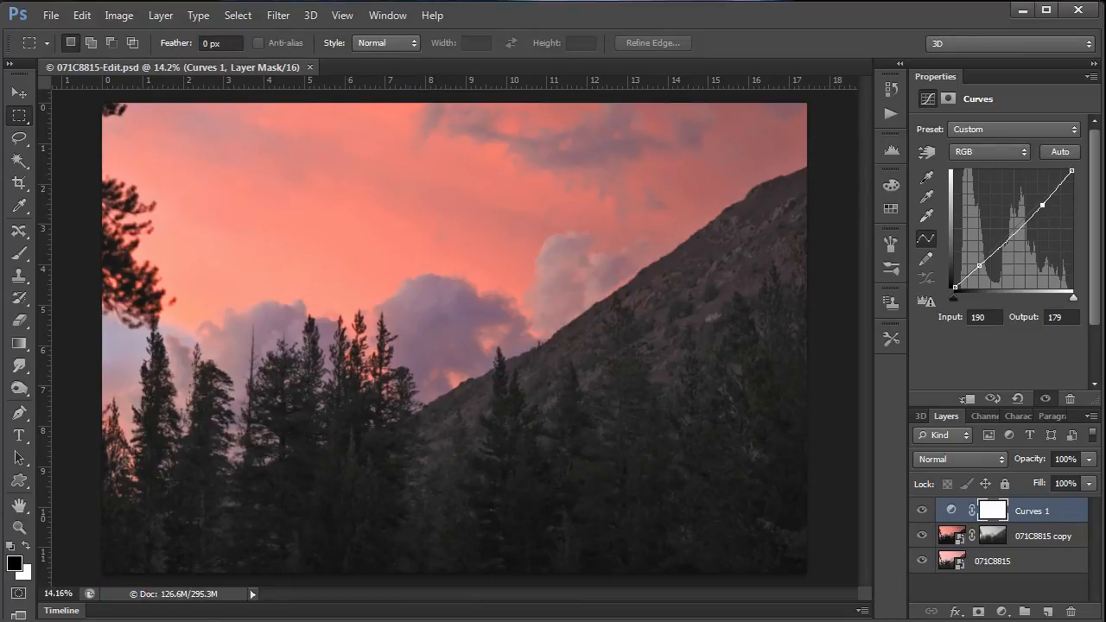
click(1016, 10)
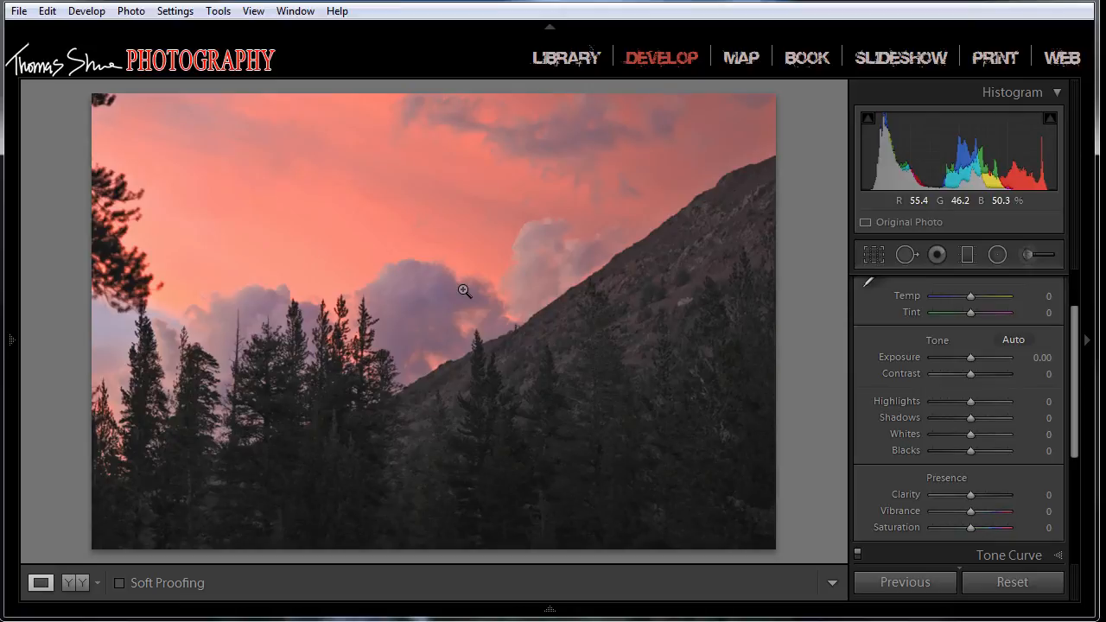
- Adjust the original unblended photo to Exposure +3.18, Highlights −100, Whites −100 and Blacks −61
key(Right)
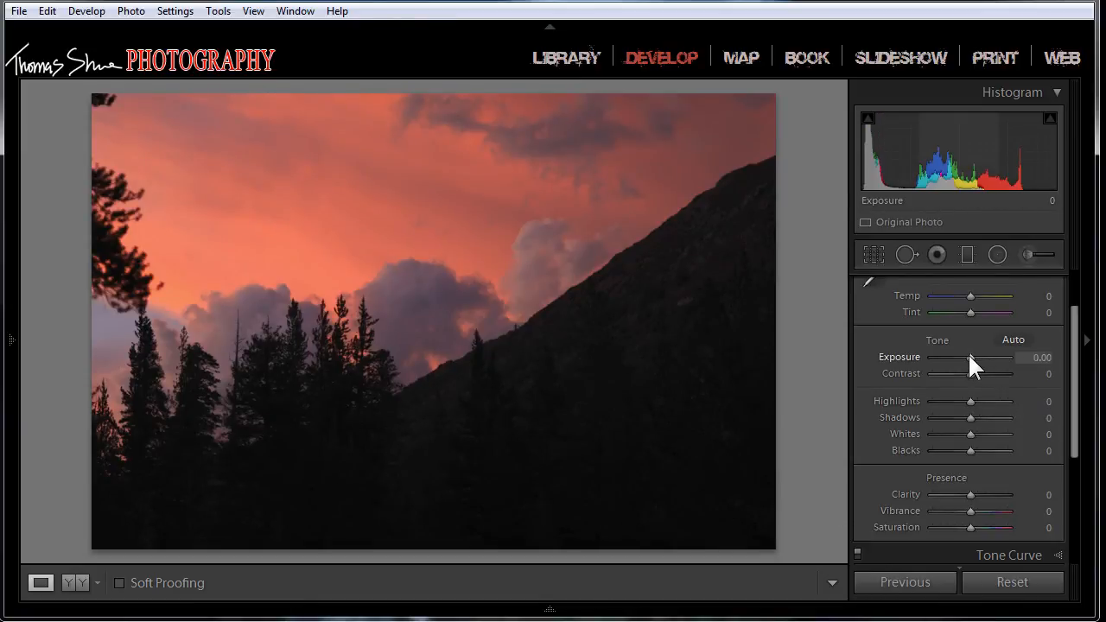
drag(968, 355, 995, 353)
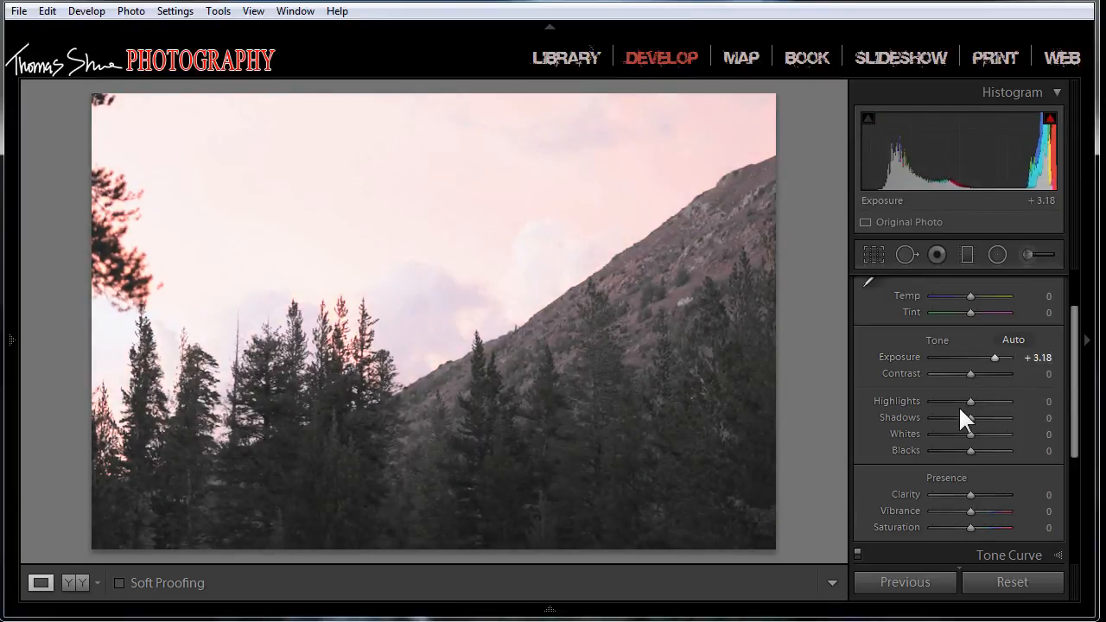
drag(965, 401, 905, 403)
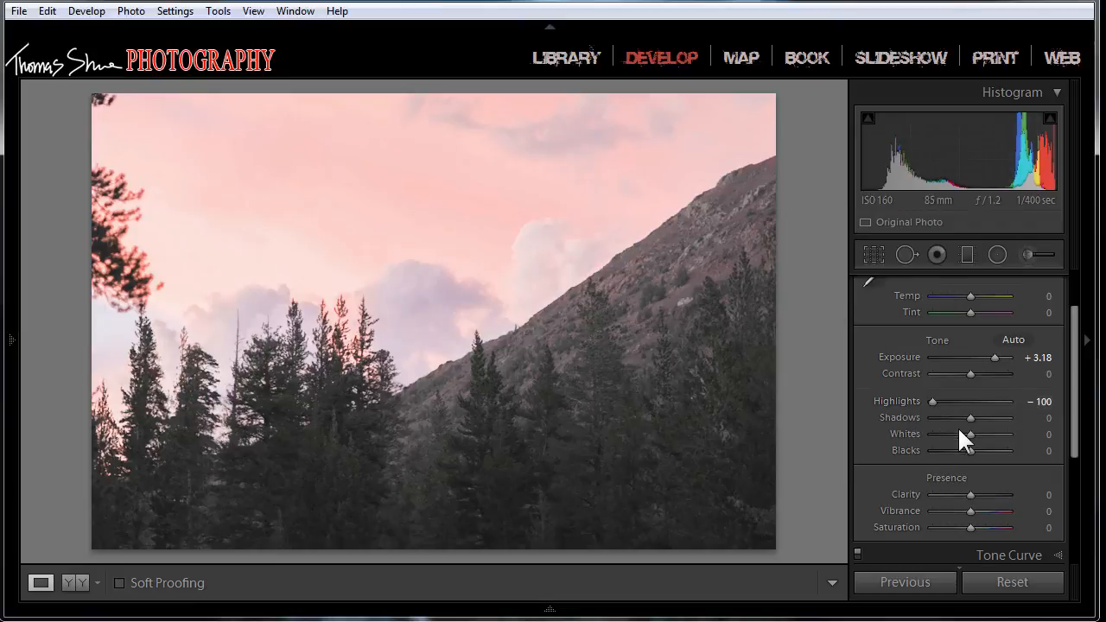
drag(965, 432, 920, 434)
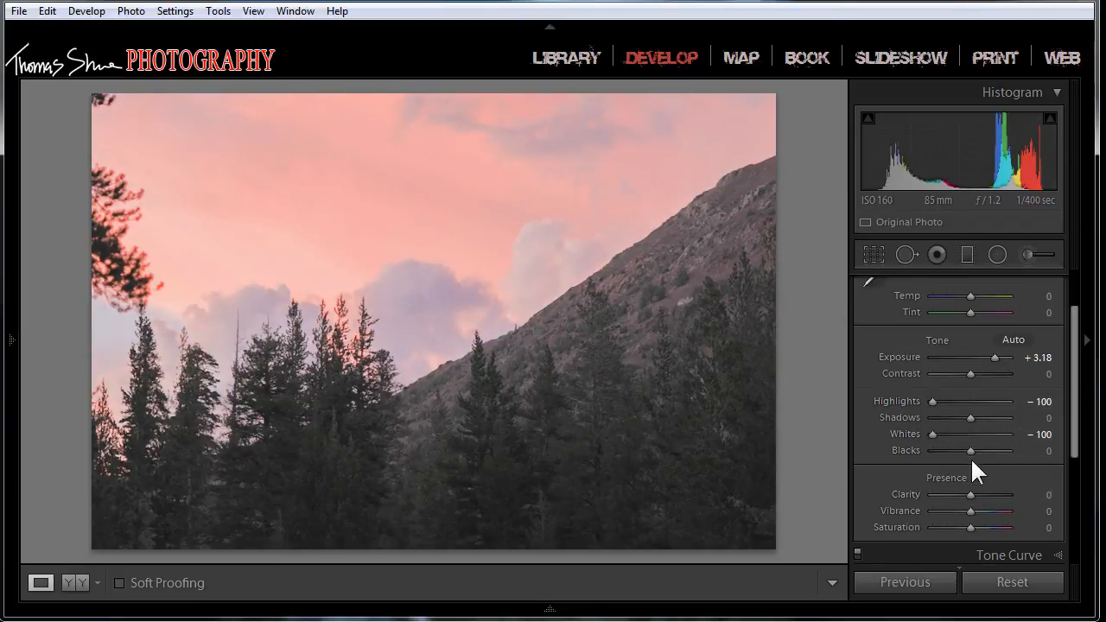
drag(970, 451, 946, 449)
- Compare the blended photo with the adjusted original, ending on the blended version
key(Right)
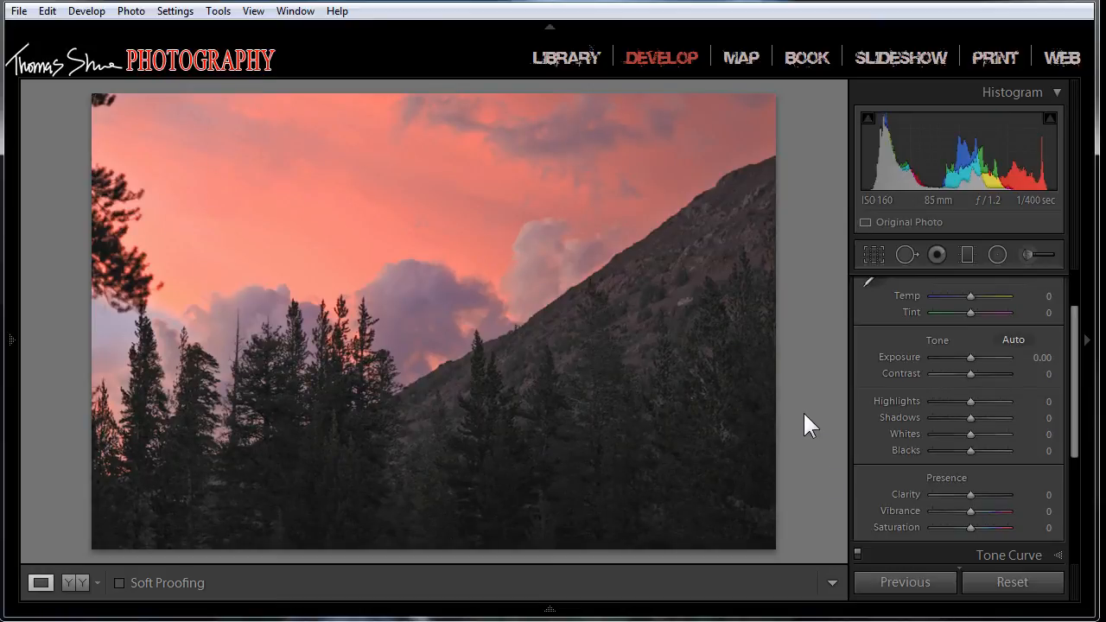
key(Right)
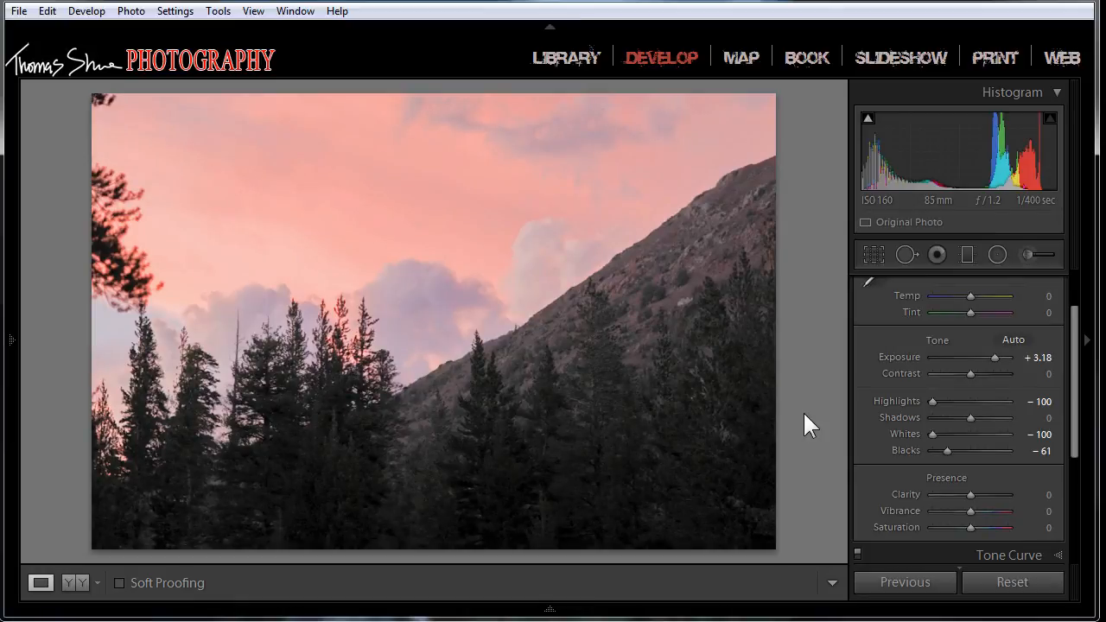
key(Right)
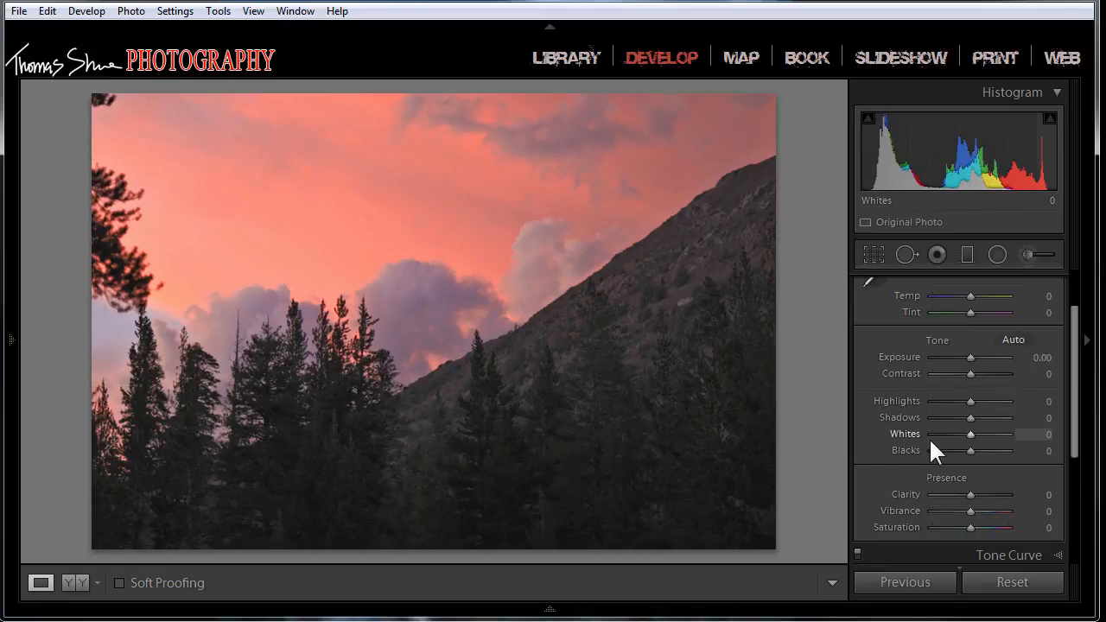
- Set the blended photo's Clarity to +27, Shadows to +27, Vibrance to +45 and Contrast to +14
drag(968, 489, 977, 489)
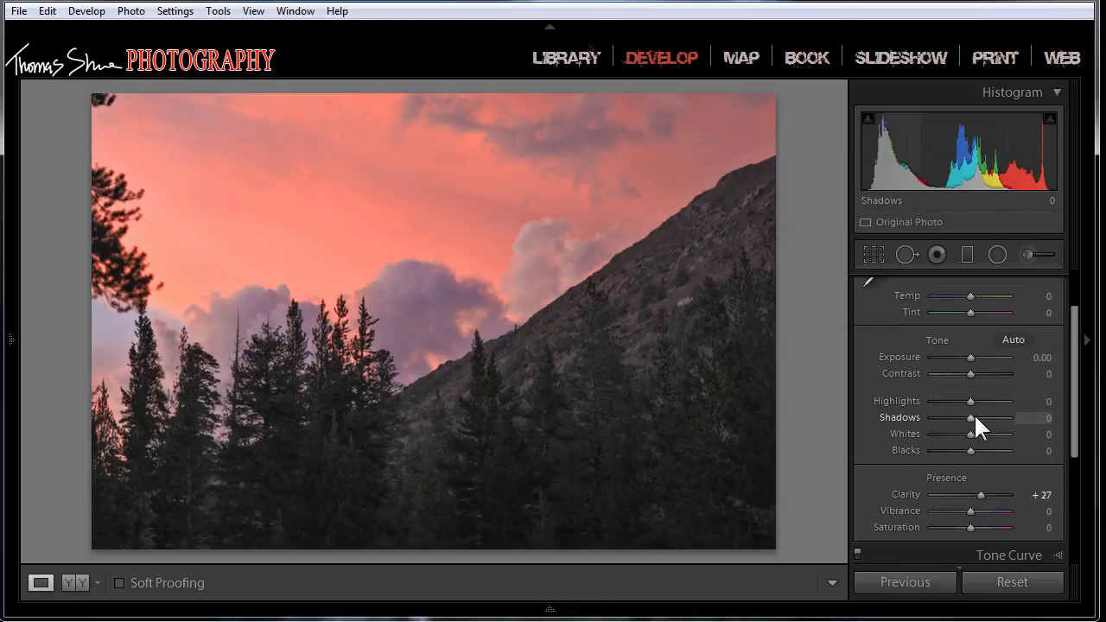
mouse_move(974, 415)
mouse_down()
mouse_move(985, 417)
mouse_move(975, 412)
mouse_up()
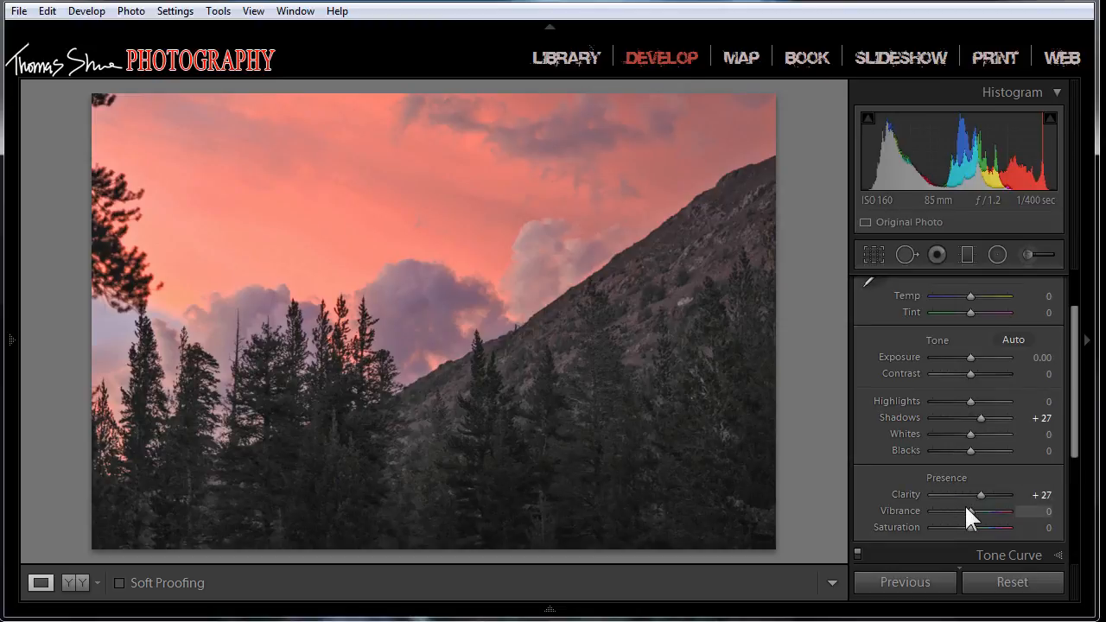
drag(965, 507, 990, 506)
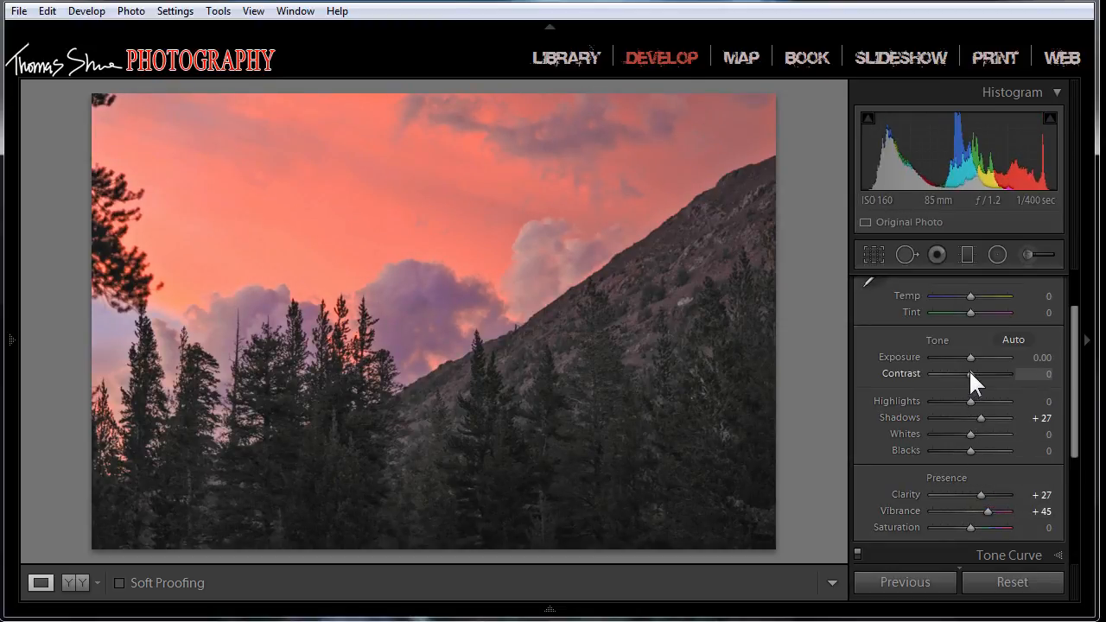
mouse_move(970, 372)
mouse_down()
mouse_move(977, 356)
mouse_move(966, 357)
mouse_up()
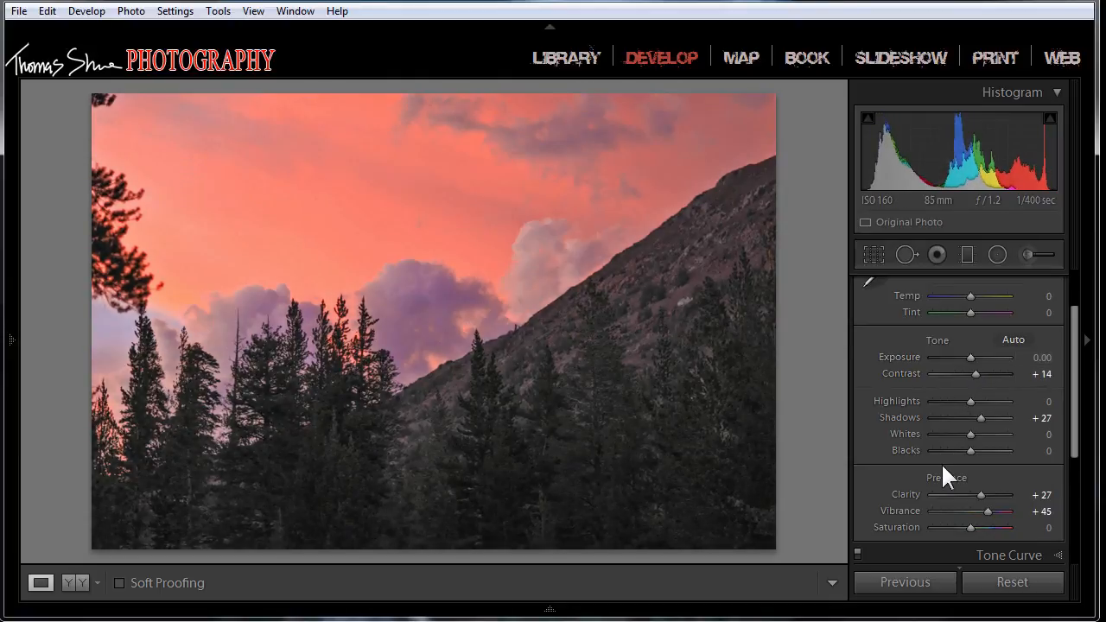